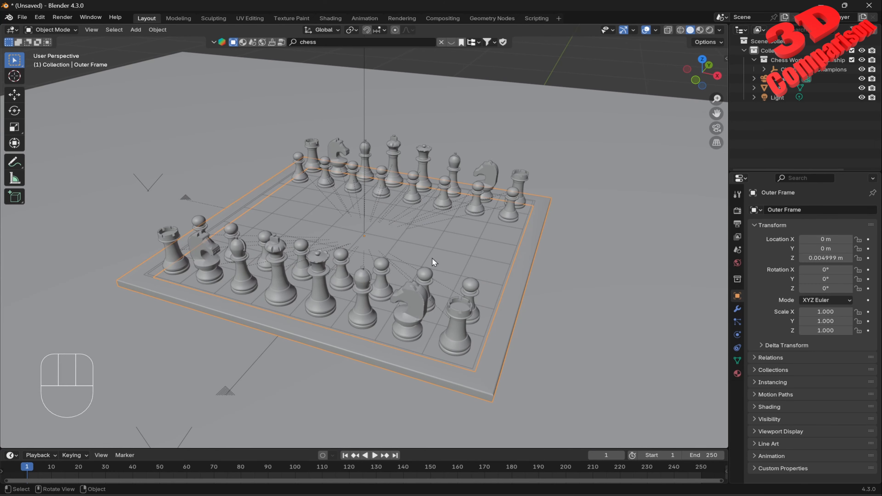
# Step: Switch the viewport shading to Material Preview
pyautogui.press('z')
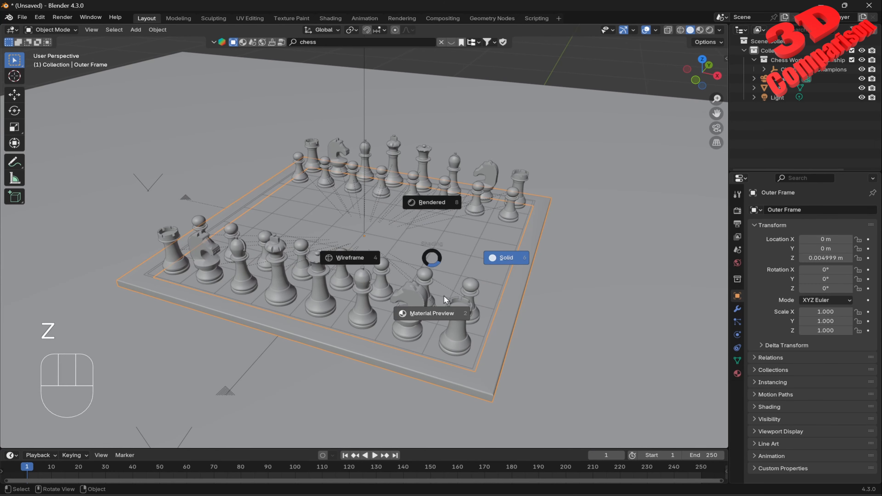
pyautogui.click(440, 305)
pyautogui.moveTo(500, 246); pyautogui.dragTo(440, 278, button='middle')
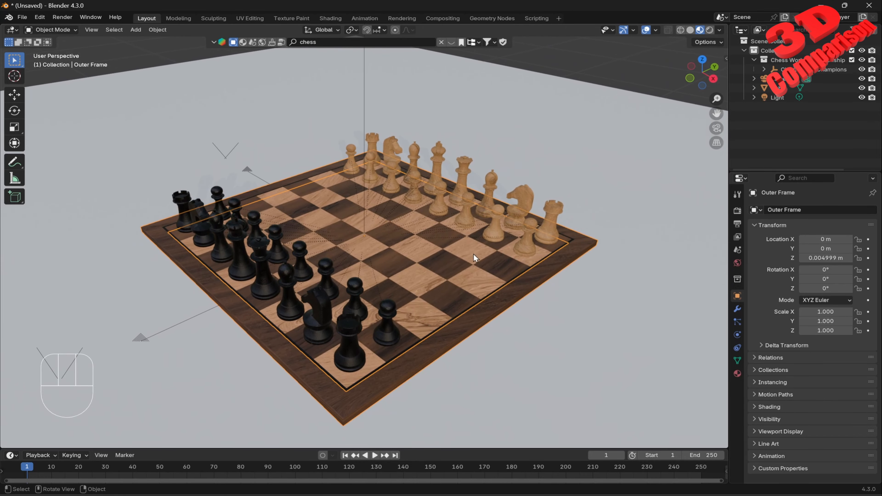
# Step: Enlarge the timeline editor area below the viewport
pyautogui.moveTo(474, 254); pyautogui.dragTo(379, 267, button='middle')
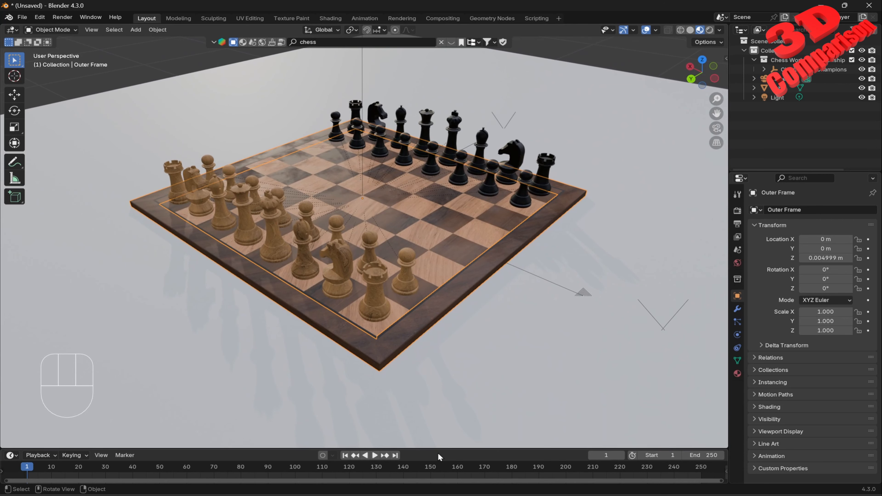
pyautogui.moveTo(441, 449); pyautogui.dragTo(465, 369)
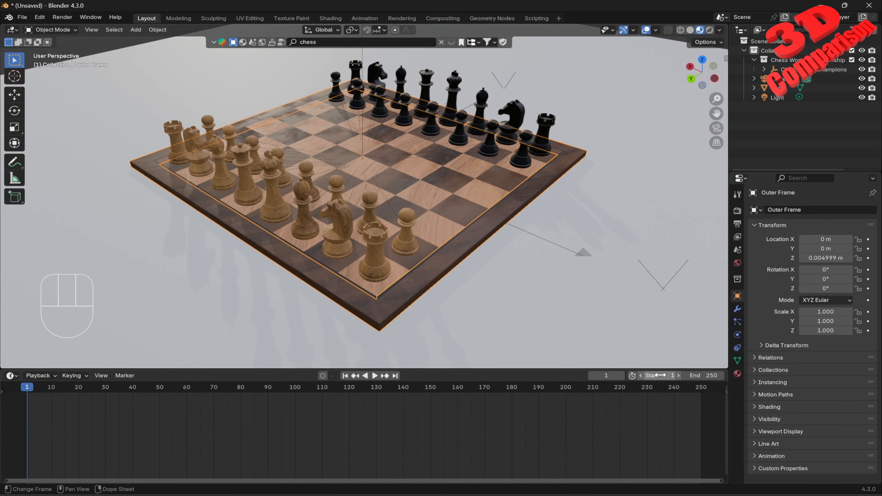
pyautogui.press('space')
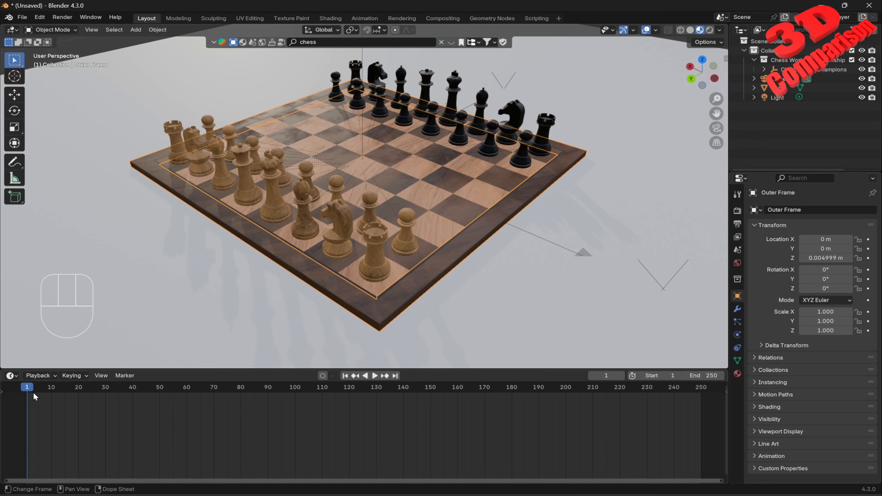
pyautogui.moveTo(680, 401); pyautogui.dragTo(26, 399)
pyautogui.press('space')
pyautogui.moveTo(105, 429); pyautogui.dragTo(27, 394)
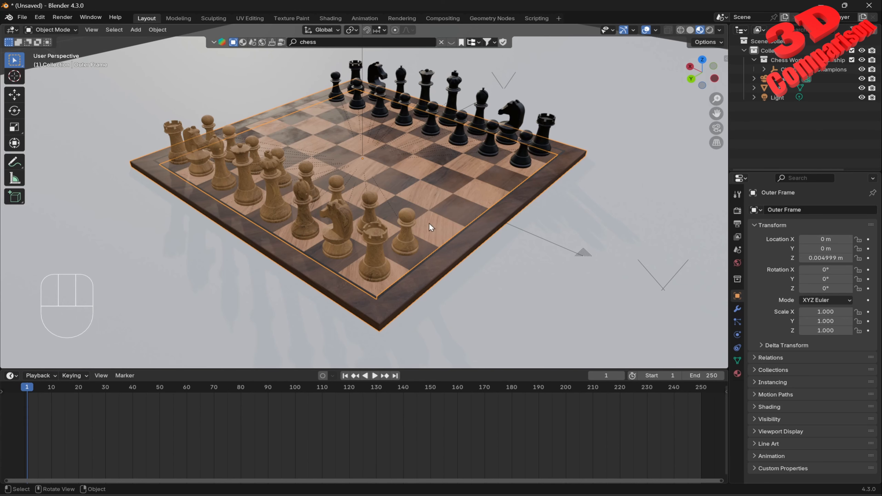
# Step: Select the white pawn on d2 and turn on Auto Keying
pyautogui.keyDown('shift'); pyautogui.moveTo(417, 227); pyautogui.dragTo(417, 264, button='middle'); pyautogui.keyUp('shift')
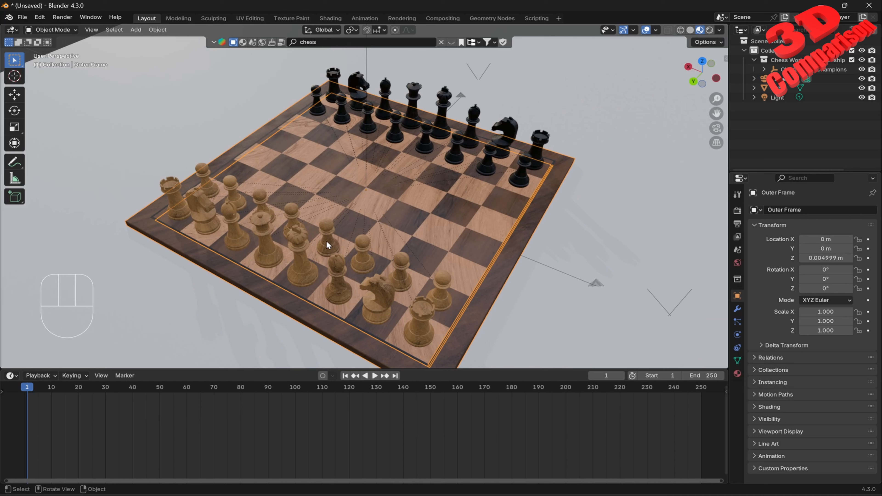
pyautogui.click(292, 210)
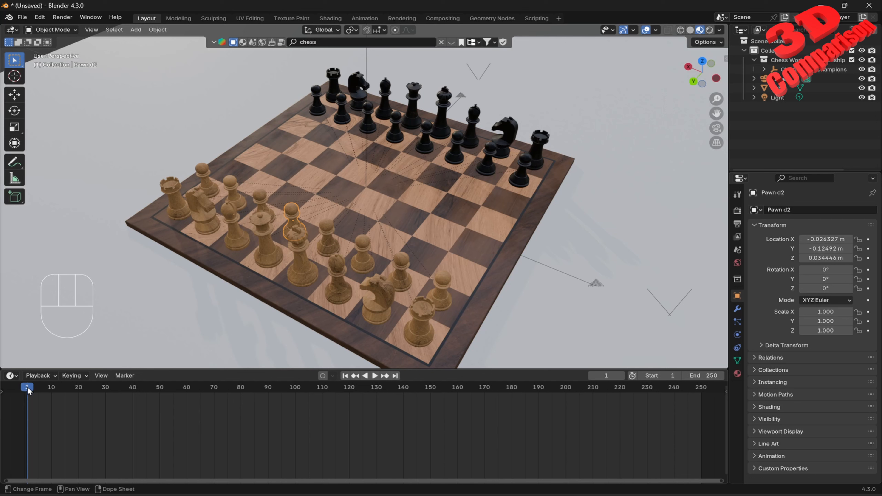
pyautogui.click(322, 376)
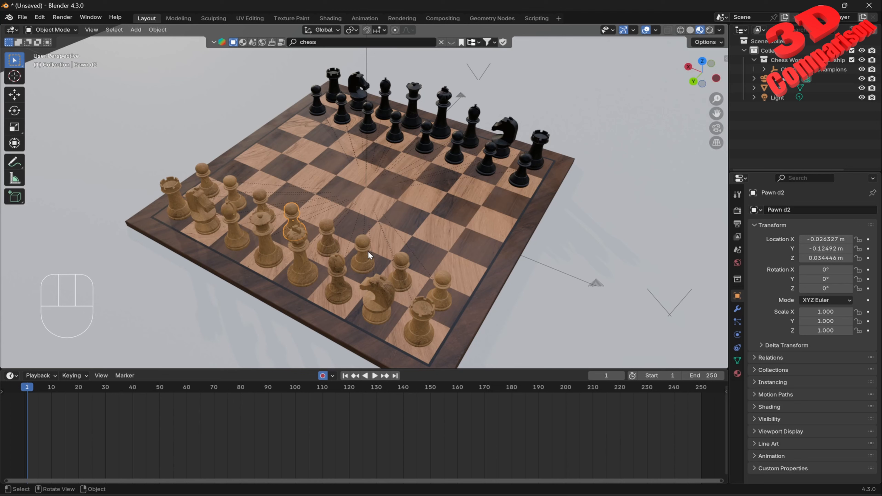
# Step: Key the pawn's location at frame 1 by confirming a zero move along Y
pyautogui.press('g')
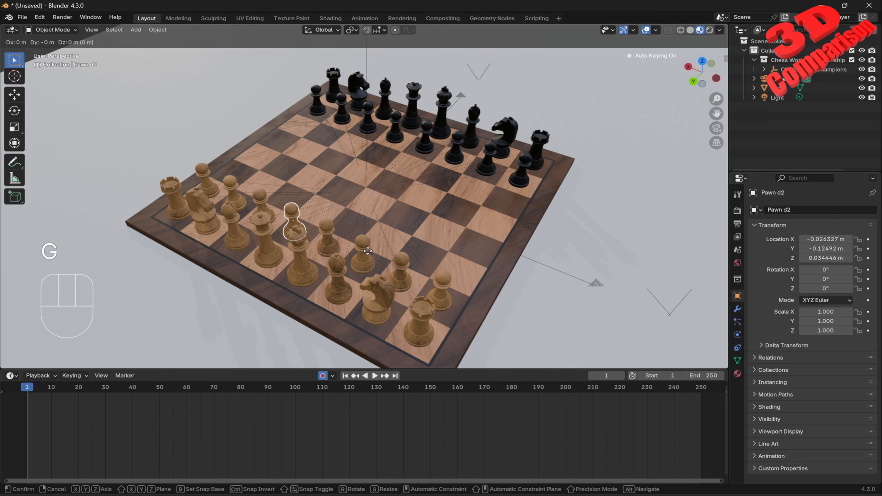
pyautogui.press('y')
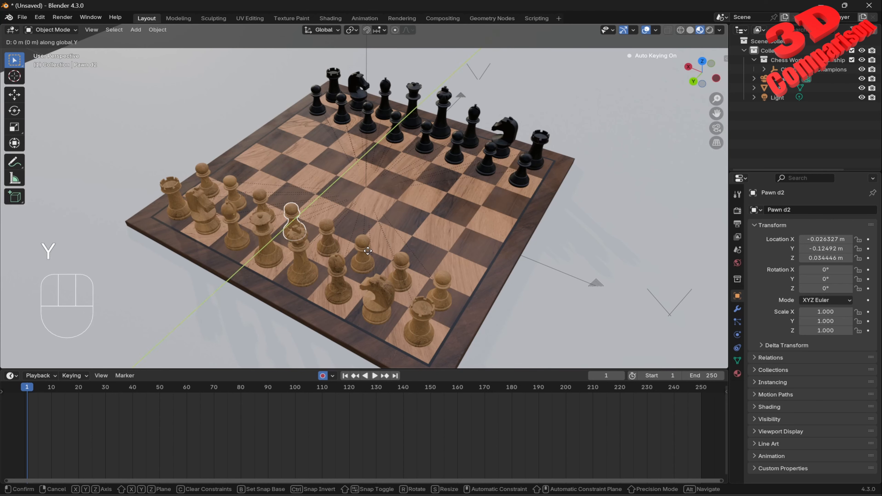
pyautogui.press('KP_Enter')
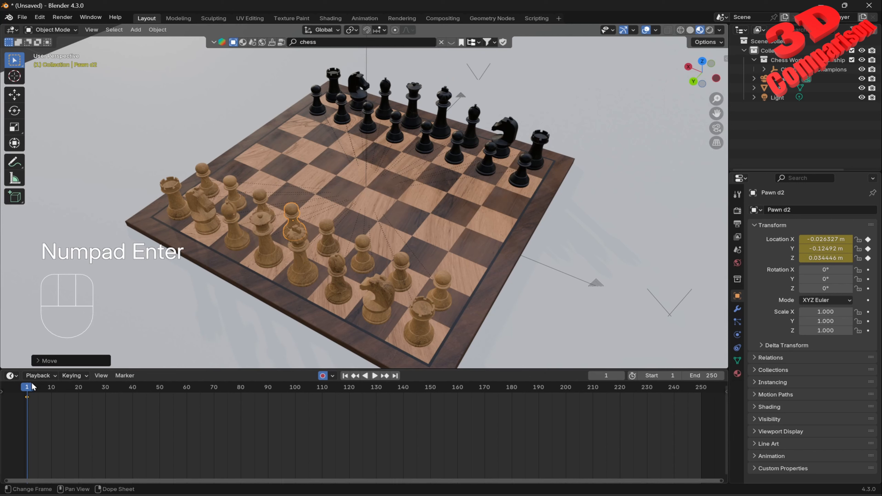
pyautogui.press('n')
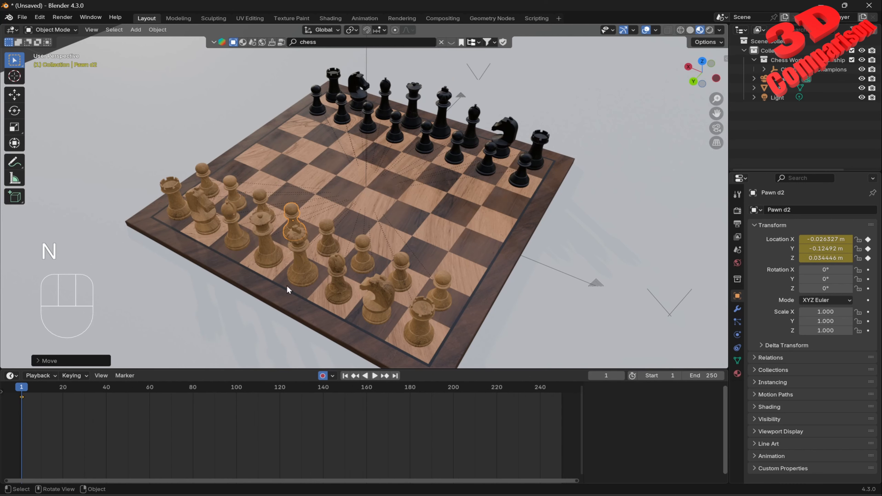
pyautogui.press('n')
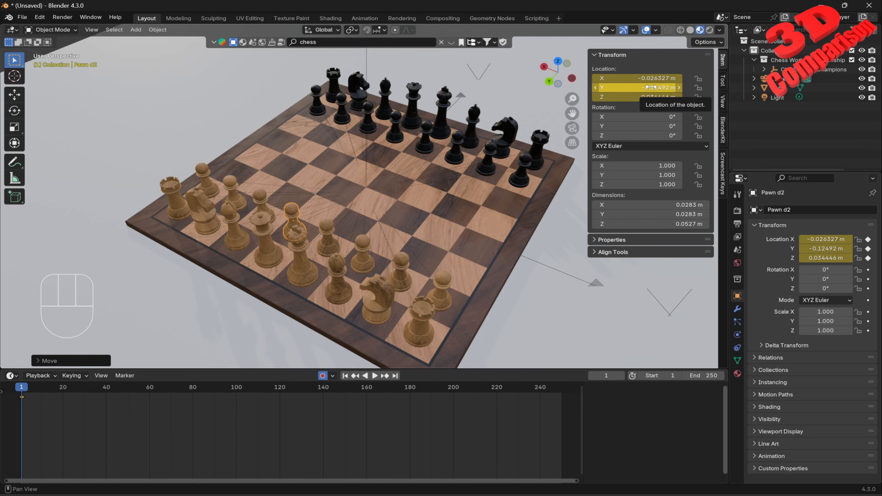
pyautogui.press('n')
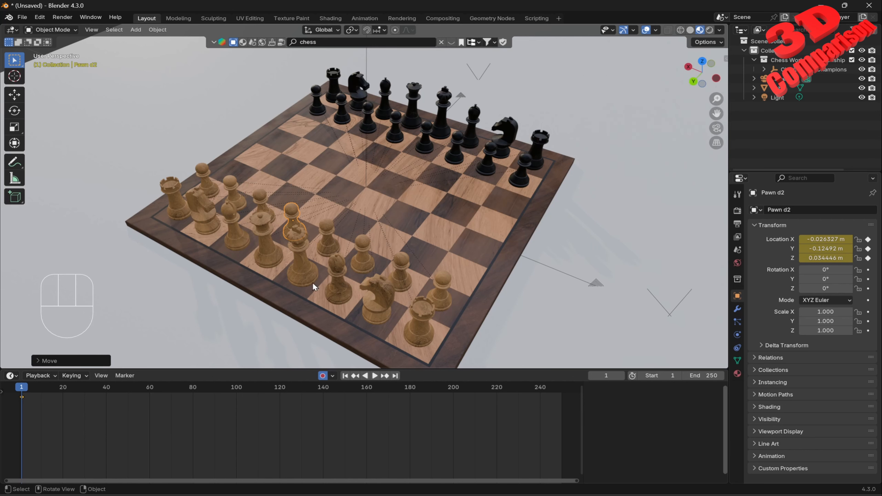
# Step: At frame 30, move the pawn 0.1 m forward along Y to d4
pyautogui.moveTo(22, 389); pyautogui.dragTo(85, 400)
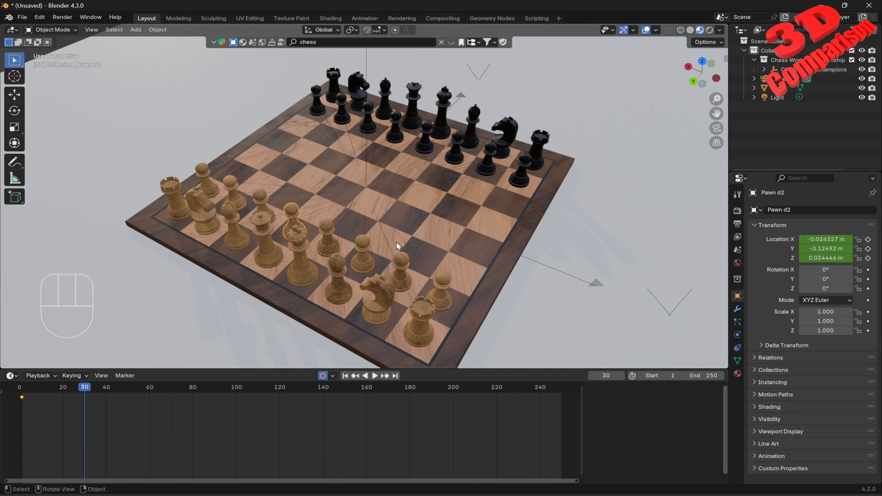
pyautogui.press('g')
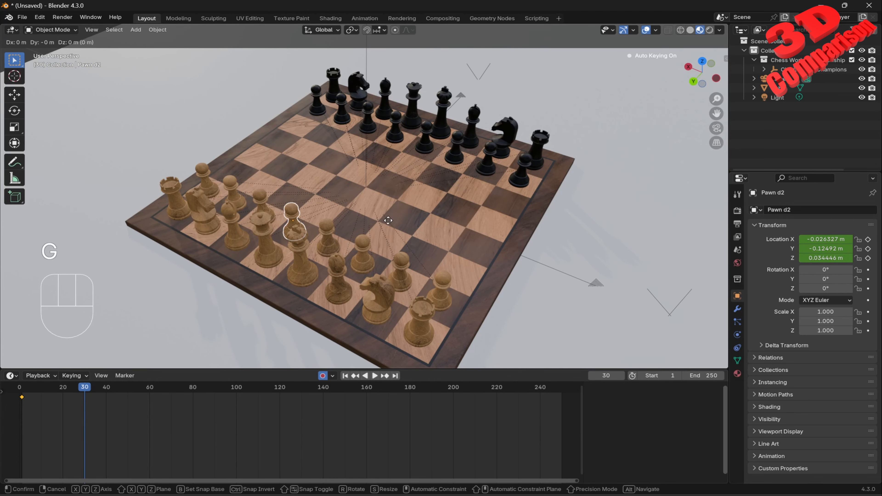
pyautogui.press('y')
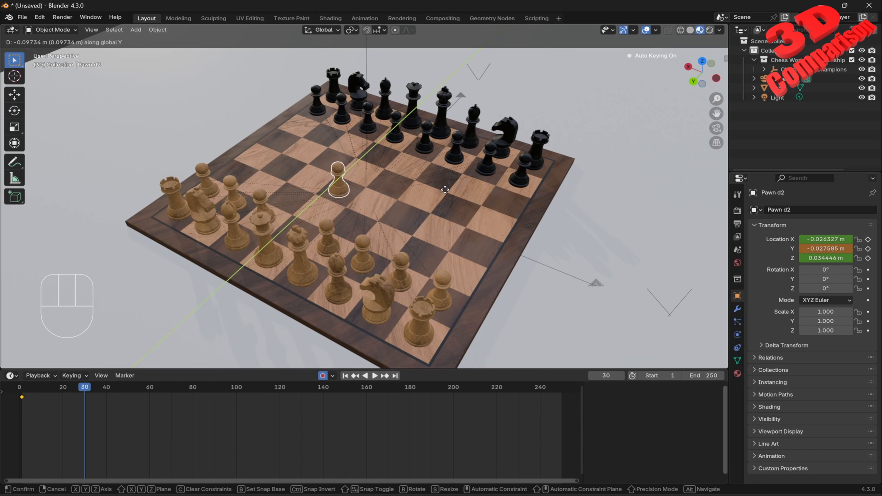
pyautogui.write('-0.1')
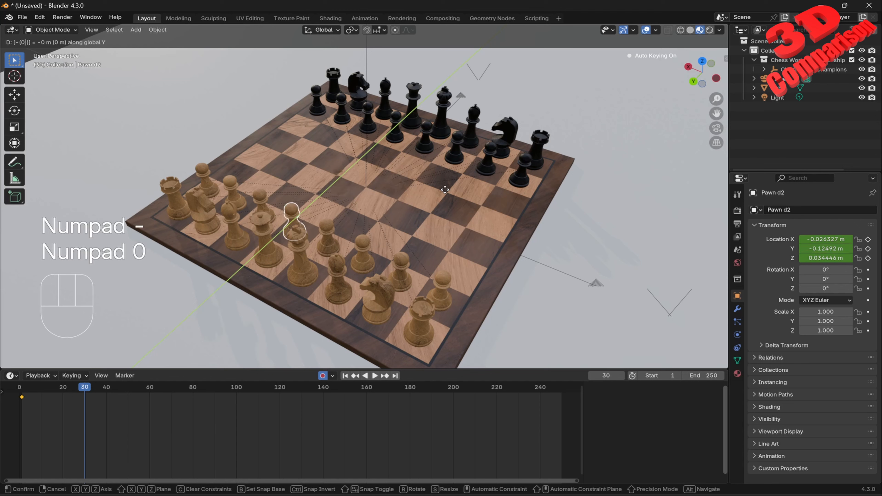
pyautogui.press('Return')
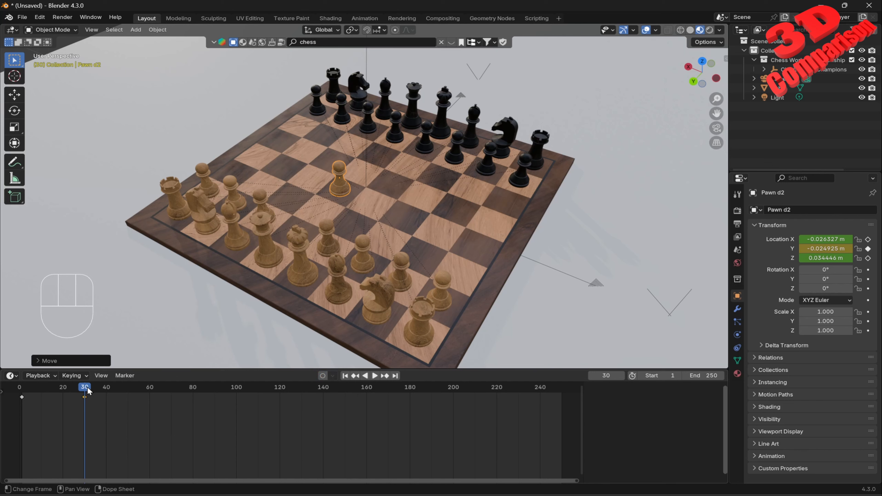
# Step: Play back the pawn's animation from the start
pyautogui.moveTo(88, 387); pyautogui.dragTo(23, 409)
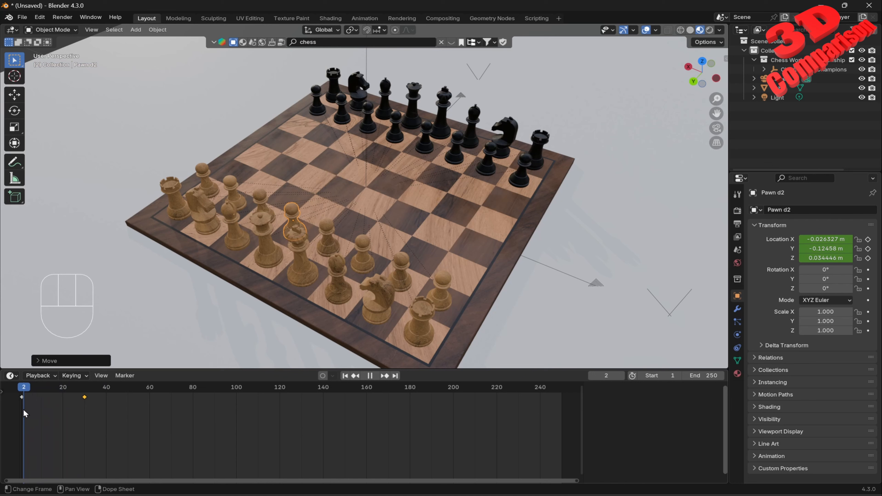
pyautogui.press('space')
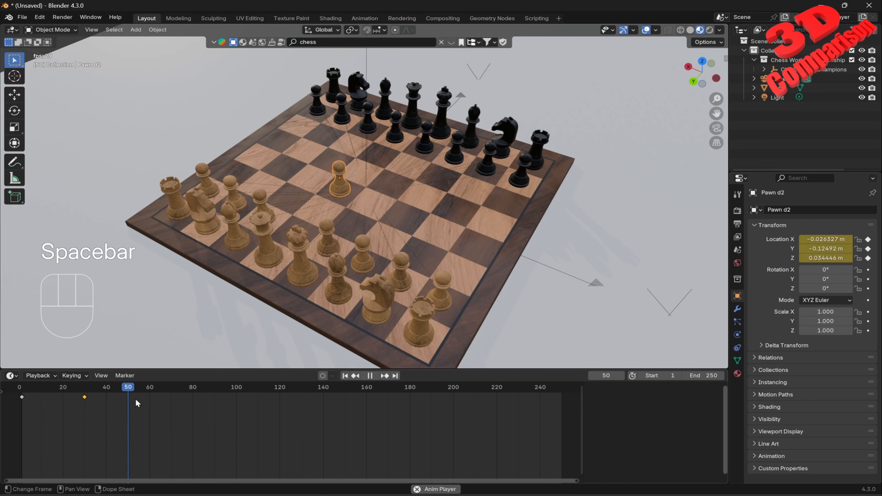
pyautogui.press('space')
pyautogui.moveTo(139, 389); pyautogui.dragTo(22, 391)
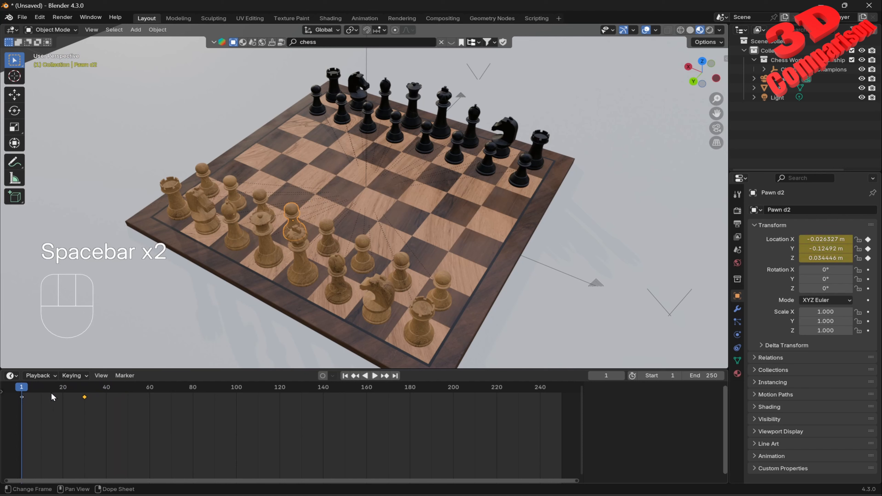
pyautogui.press('.')
pyautogui.press('.')
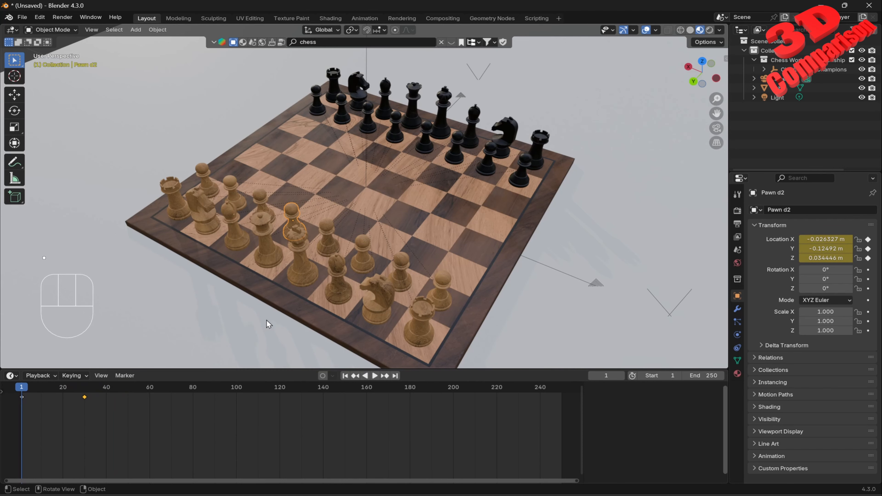
# Step: Step through the pawn's animation frame by frame
pyautogui.click(267, 316)
pyautogui.press('Right')
pyautogui.press('Right')
pyautogui.press('Right')
pyautogui.press('Right')
pyautogui.press('Right')
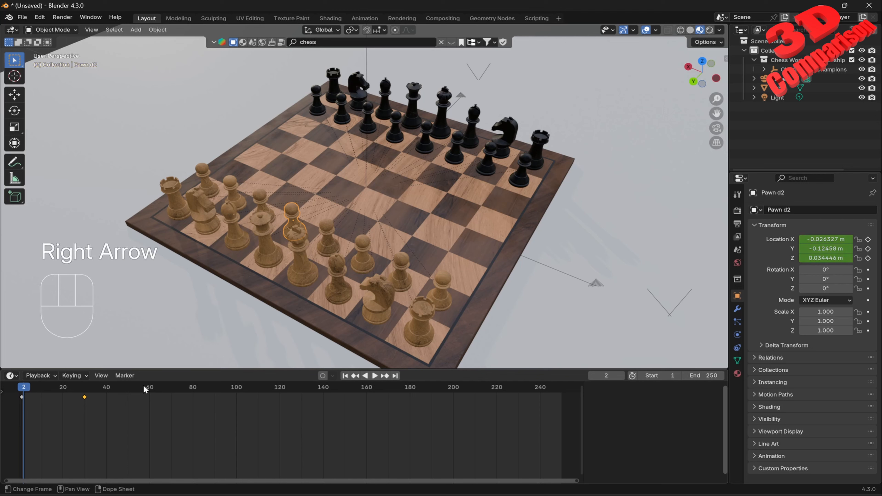
pyautogui.press('Right')
pyautogui.press('Right')
pyautogui.press('Right')
pyautogui.press('Left')
pyautogui.press('Left')
pyautogui.press('Left')
pyautogui.press('Left')
pyautogui.press('Left')
pyautogui.press('Left')
pyautogui.press('Left')
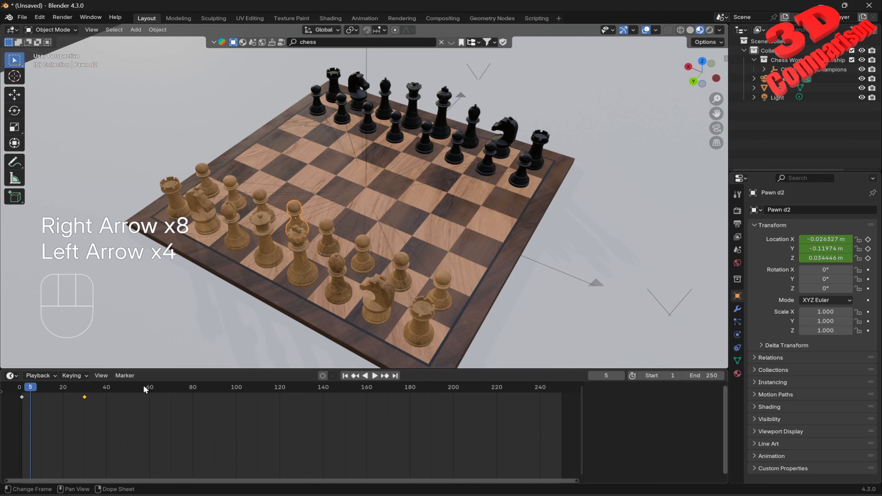
pyautogui.press('Right')
pyautogui.press('Right')
pyautogui.press('Right')
pyautogui.press('Right')
pyautogui.press('Right')
pyautogui.press('Right')
pyautogui.press('Right')
pyautogui.press('Right')
pyautogui.press('Right')
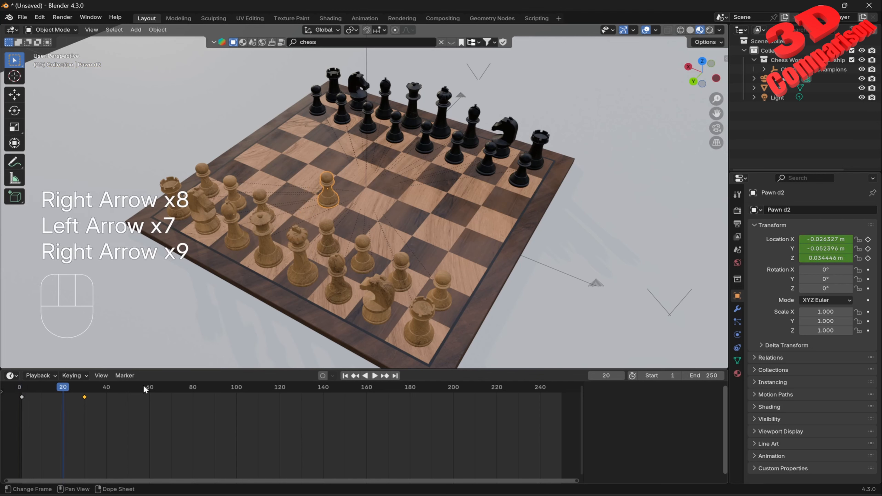
pyautogui.press('Right')
pyautogui.press('Right')
pyautogui.press('Right')
pyautogui.press('Left')
pyautogui.press('Left')
pyautogui.press('Left')
pyautogui.press('Left')
pyautogui.press('Left')
pyautogui.press('Left')
pyautogui.press('Left')
pyautogui.press('Left')
pyautogui.press('Left')
pyautogui.press('Left')
pyautogui.press('Right')
pyautogui.press('Right')
pyautogui.press('Right')
pyautogui.press('Right')
pyautogui.press('Right')
pyautogui.press('Right')
pyautogui.press('Right')
pyautogui.press('Right')
pyautogui.press('Right')
pyautogui.press('Right')
pyautogui.press('Right')
pyautogui.press('Right')
pyautogui.press('Right')
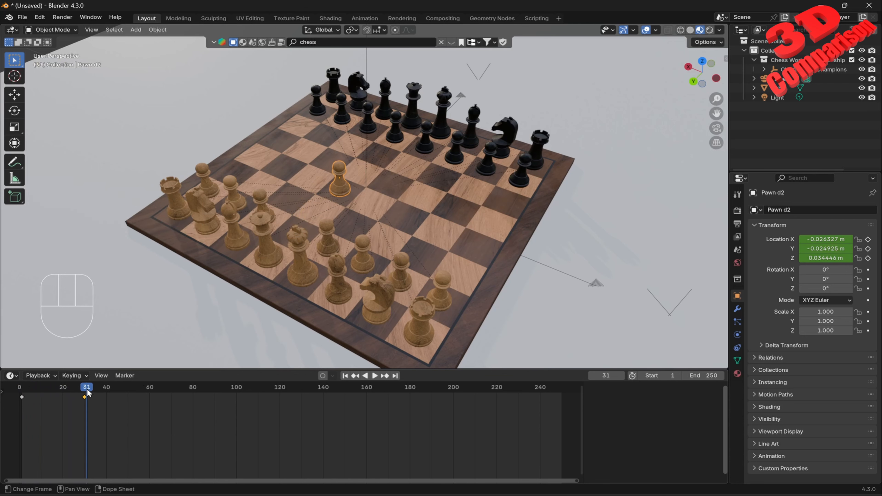
# Step: Move the pawn's ending keyframe from frame 30 to frame 60
pyautogui.moveTo(87, 389); pyautogui.dragTo(84, 391)
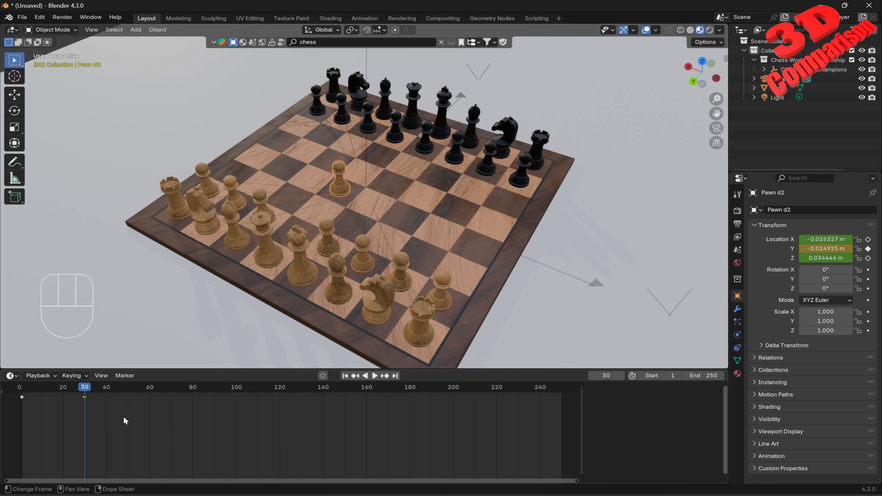
pyautogui.moveTo(125, 424); pyautogui.dragTo(151, 397)
pyautogui.click(62, 389)
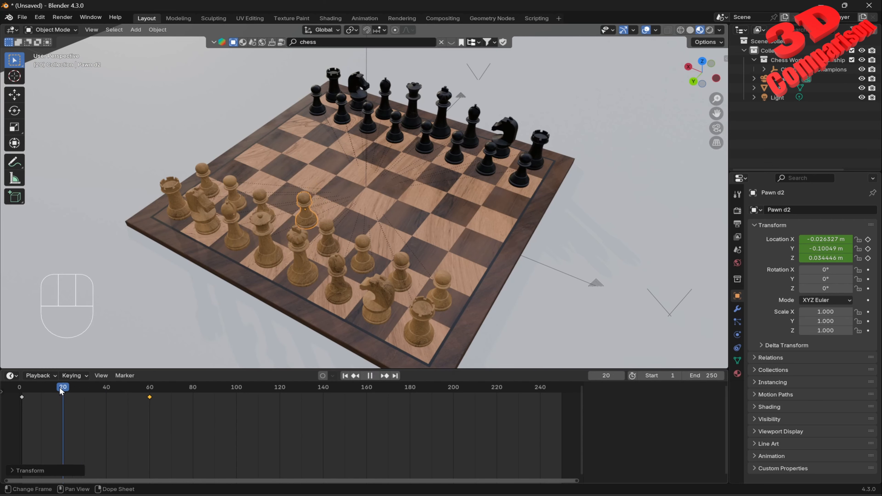
# Step: Play back the slower pawn animation from the start
pyautogui.moveTo(59, 387); pyautogui.dragTo(21, 395)
pyautogui.press('space')
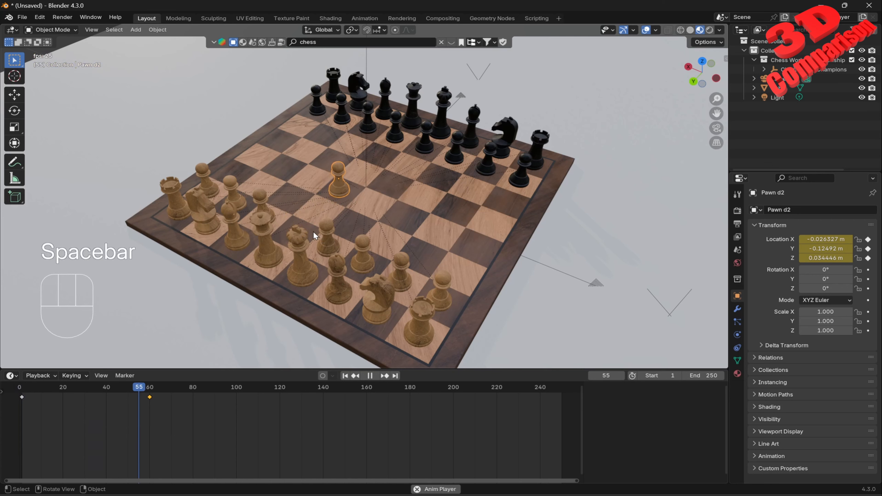
pyautogui.press('space')
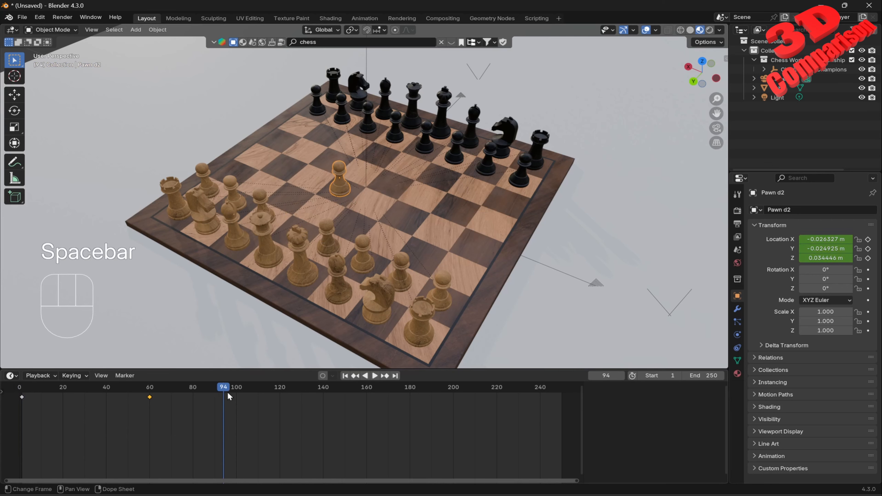
# Step: Key the pawn's location near the start and shift the starting keyframe to about frame 31
pyautogui.moveTo(217, 389); pyautogui.dragTo(24, 407)
pyautogui.press('i')
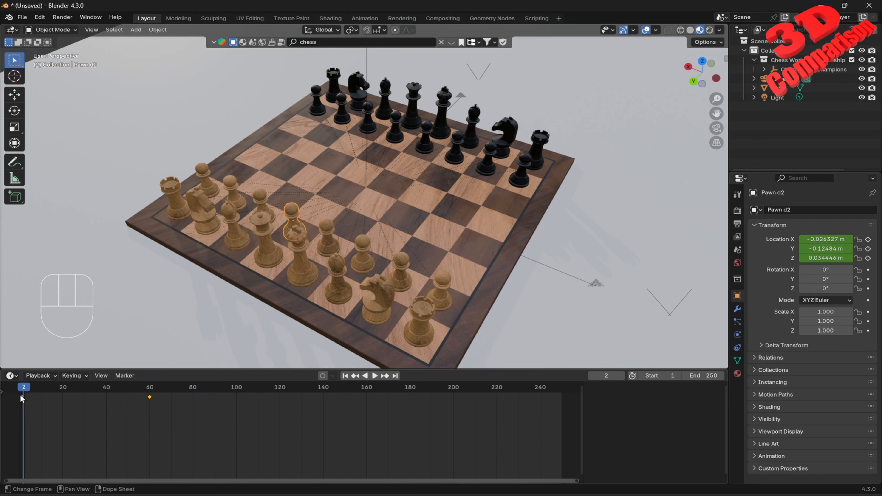
pyautogui.click(22, 398)
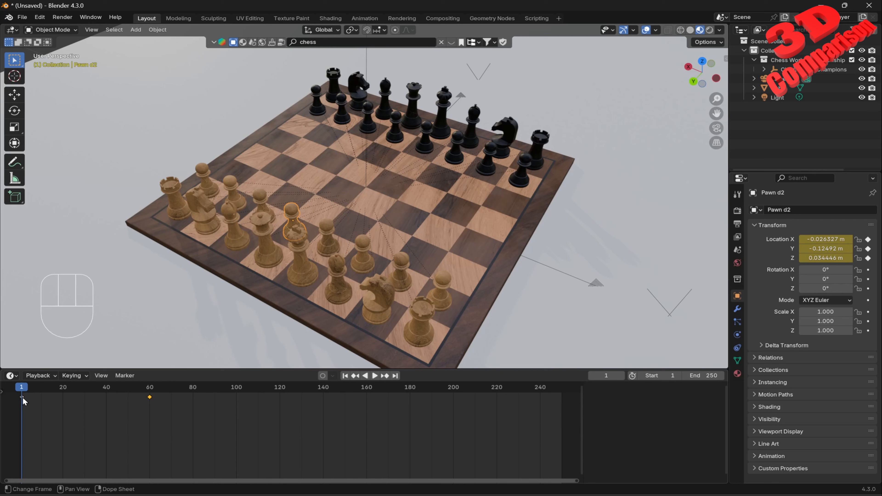
pyautogui.moveTo(22, 397); pyautogui.dragTo(90, 400)
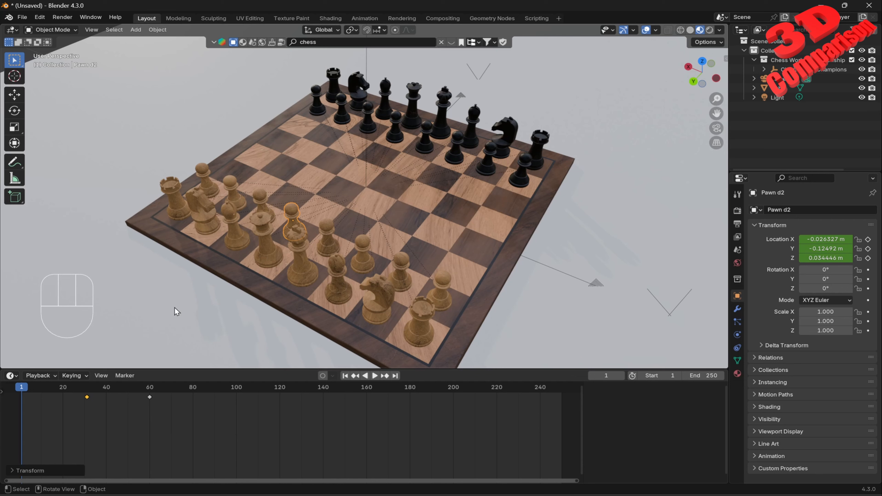
# Step: Play the animation and scrub the playhead to frames 31 and 46 to check the pawn's movement
pyautogui.press('space')
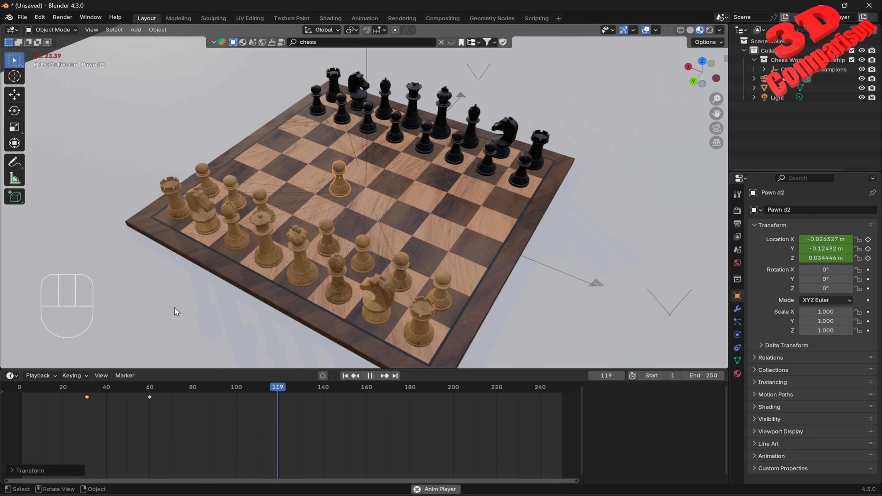
pyautogui.press('space')
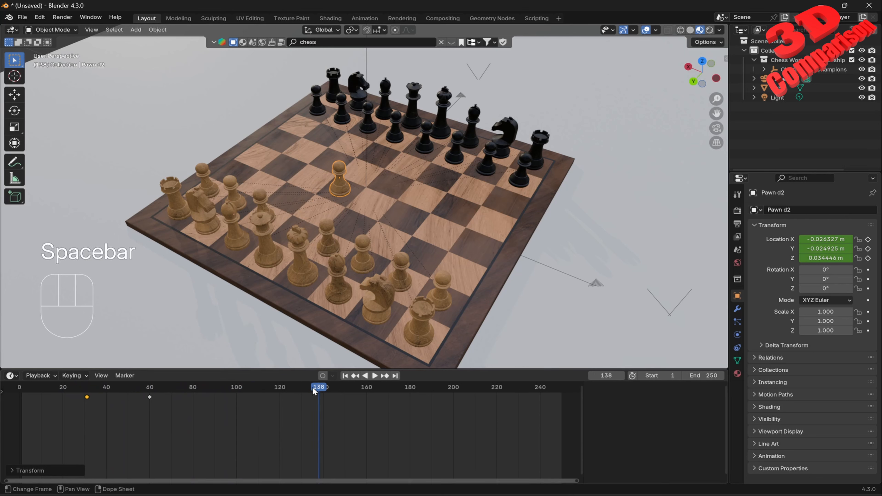
pyautogui.moveTo(318, 390); pyautogui.dragTo(86, 401)
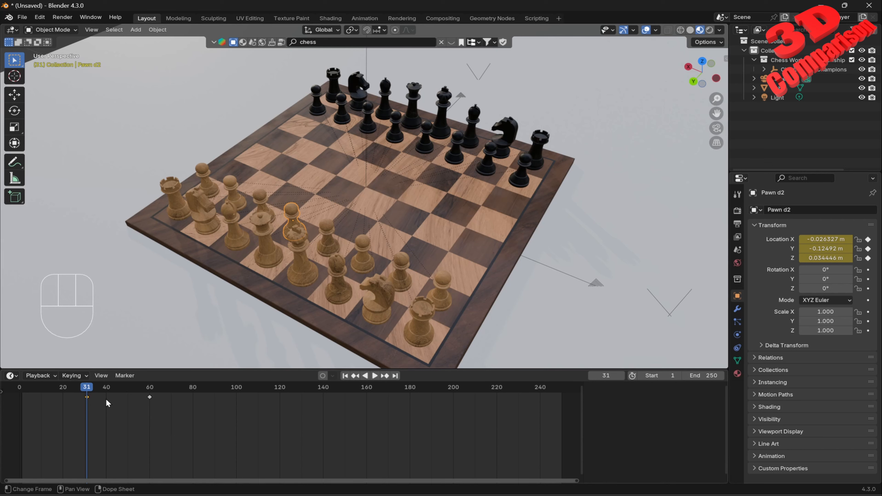
pyautogui.moveTo(88, 388); pyautogui.dragTo(120, 388)
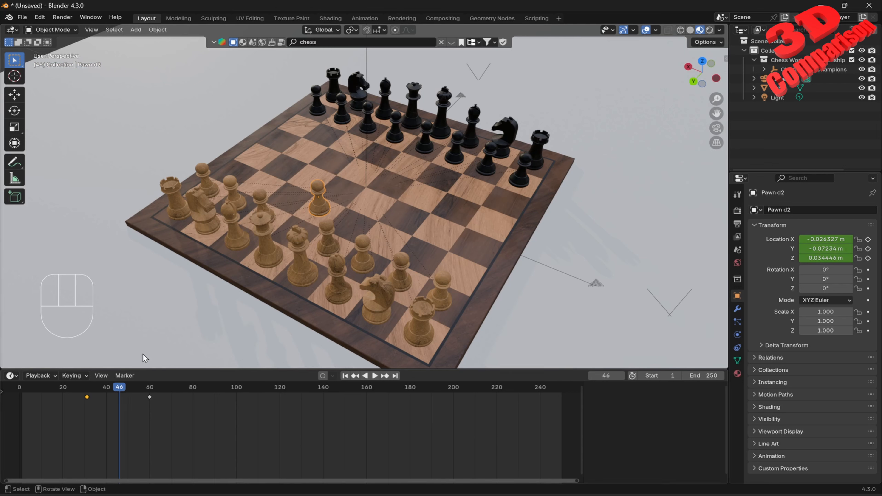
# Step: Select the e2 pawn and play back the animation from near the start
pyautogui.click(326, 235)
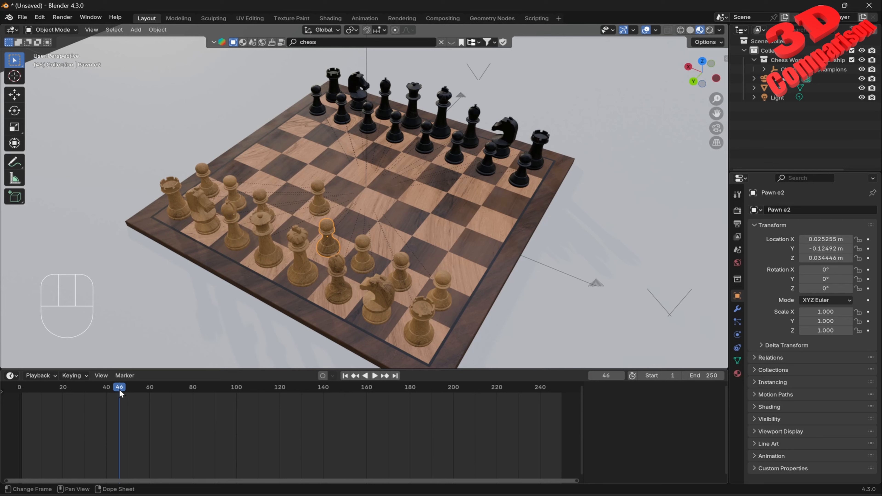
pyautogui.moveTo(119, 388); pyautogui.dragTo(65, 387)
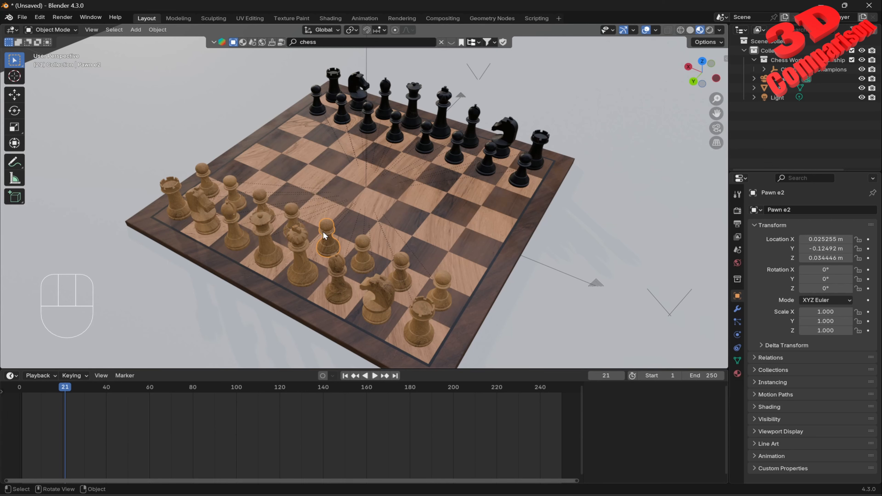
pyautogui.moveTo(65, 389); pyautogui.dragTo(24, 391)
pyautogui.press('space')
pyautogui.moveTo(131, 410); pyautogui.dragTo(149, 416)
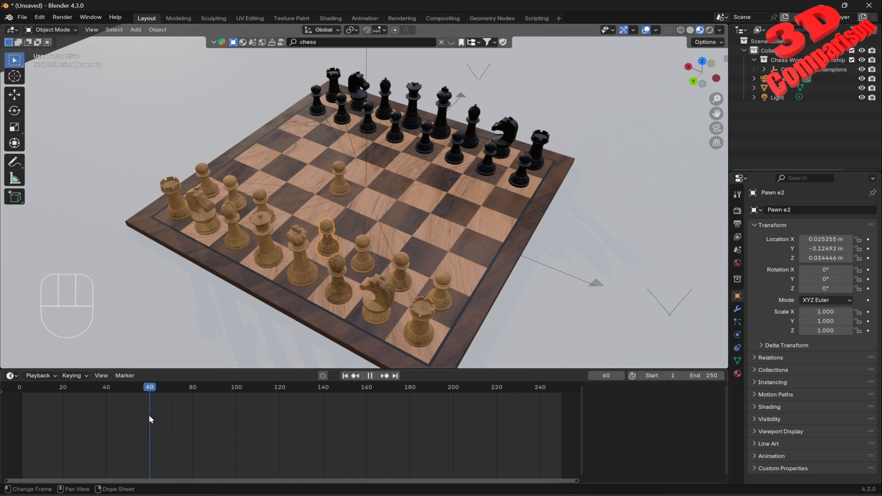
pyautogui.press('space')
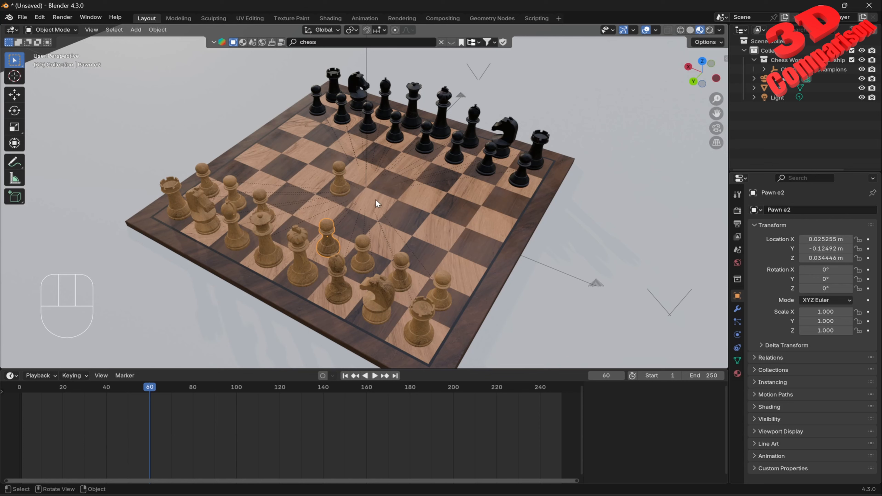
# Step: Select the black b7 pawn, turn on Auto Keying, and insert a keyframe for it at frame 60
pyautogui.click(344, 119)
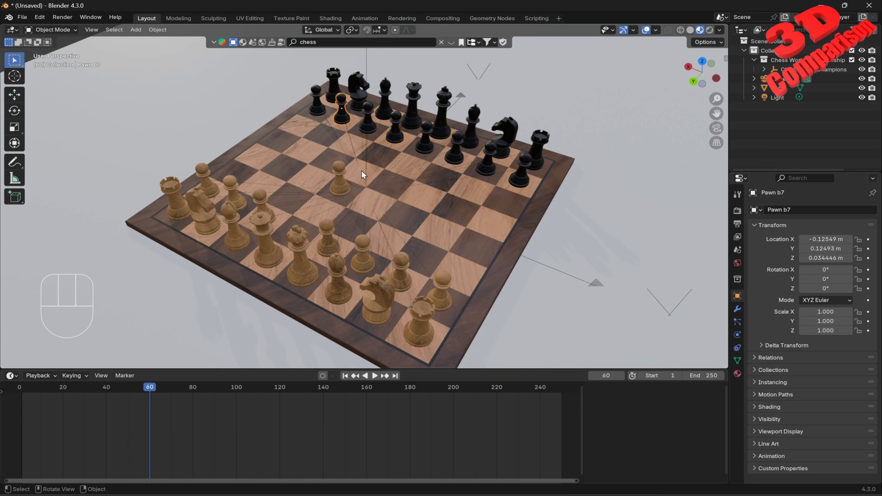
pyautogui.click(324, 376)
pyautogui.press('i')
pyautogui.press('KP_Enter')
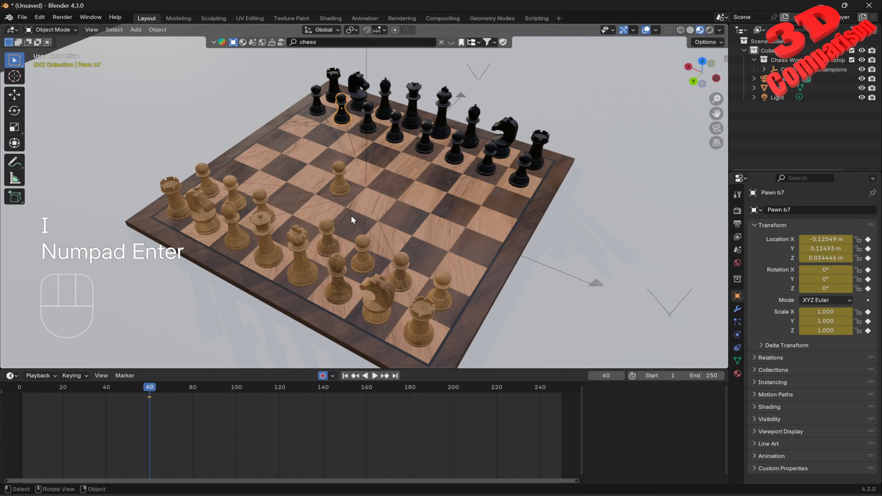
# Step: Insert keyframes for the b7 pawn at frame 60 from the timeline's context menu
pyautogui.press('n')
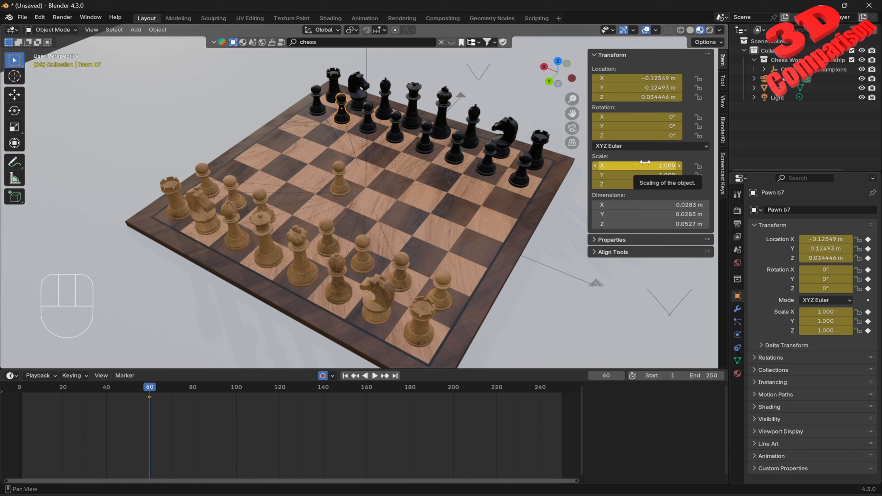
pyautogui.press('n')
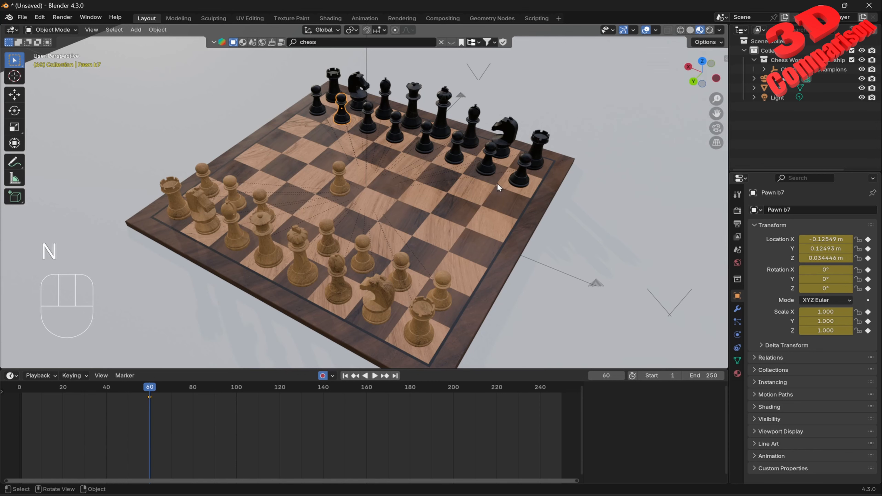
pyautogui.rightClick(157, 405)
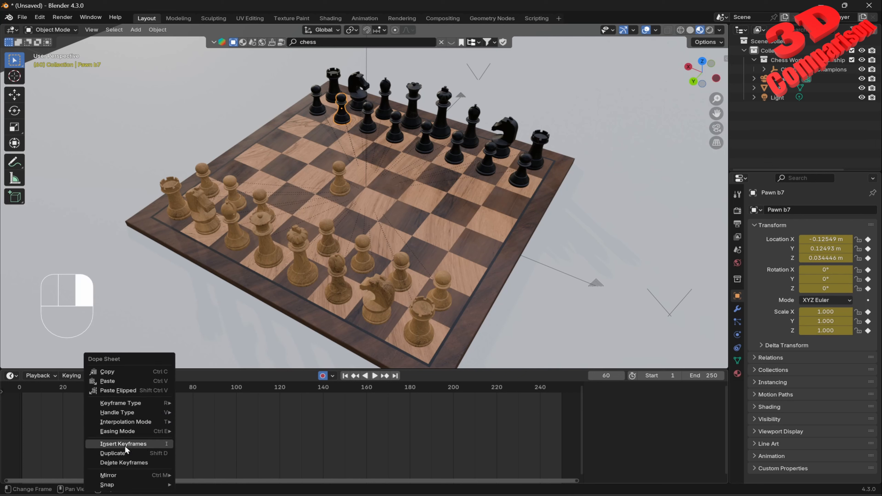
pyautogui.moveTo(134, 446); pyautogui.dragTo(134, 446, button='right')
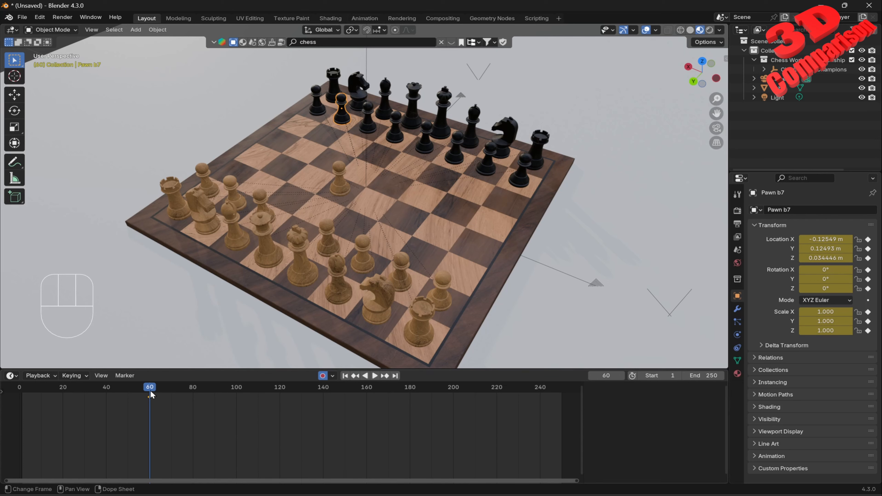
# Step: At frame 90, move the b7 pawn 0.05 along the Y axis, one square forward, then turn Auto Keying off
pyautogui.moveTo(149, 388); pyautogui.dragTo(215, 396)
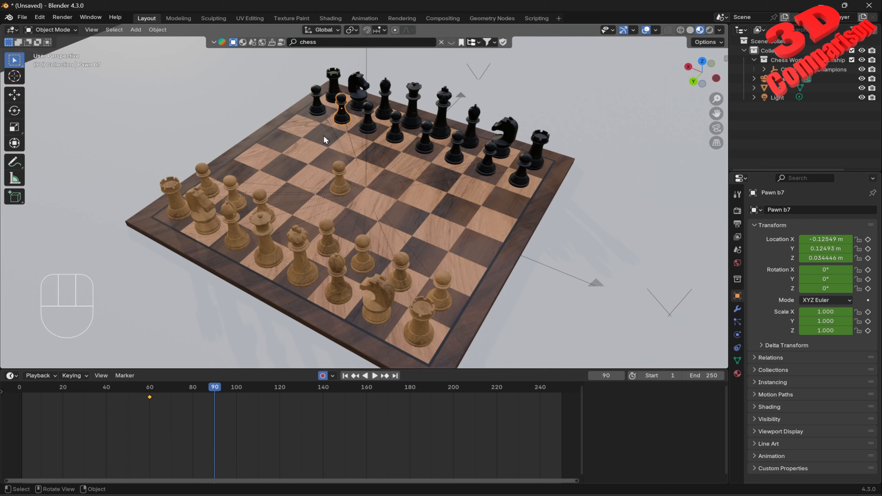
pyautogui.press('g')
pyautogui.press('y')
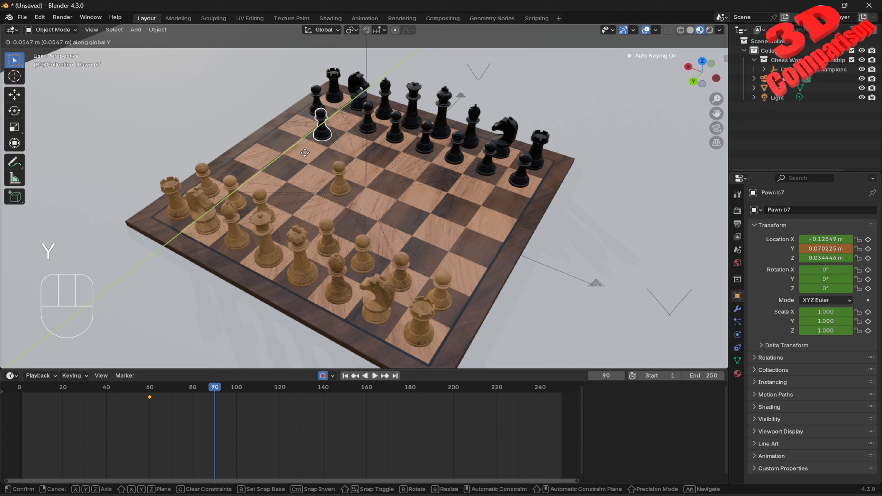
pyautogui.press('KP_0')
pyautogui.press('KP_Decimal')
pyautogui.press('KP_0')
pyautogui.press('KP_5')
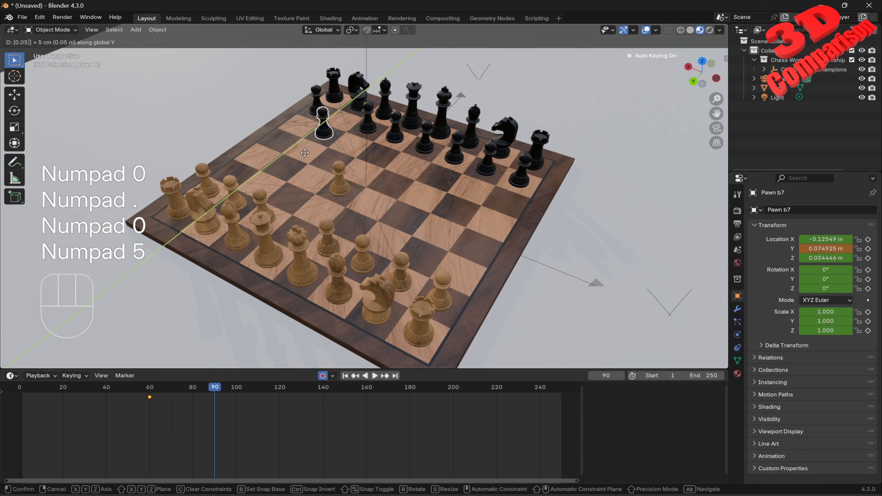
pyautogui.press('KP_Enter')
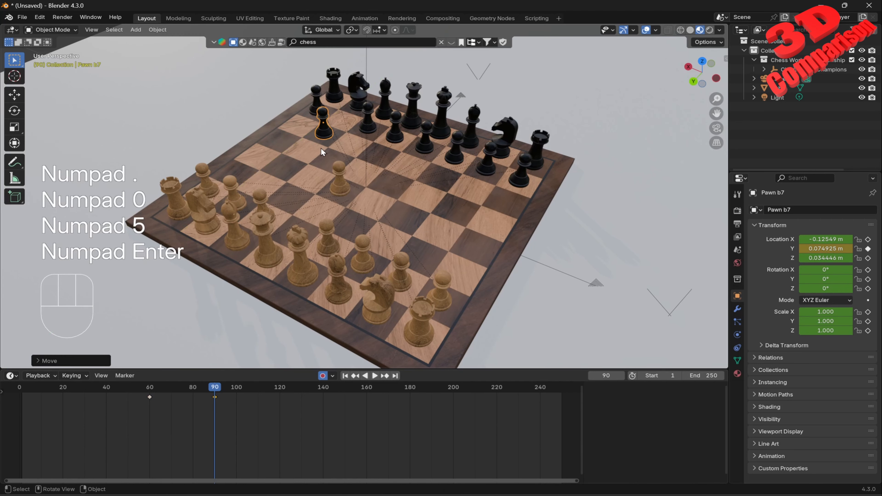
pyautogui.click(323, 376)
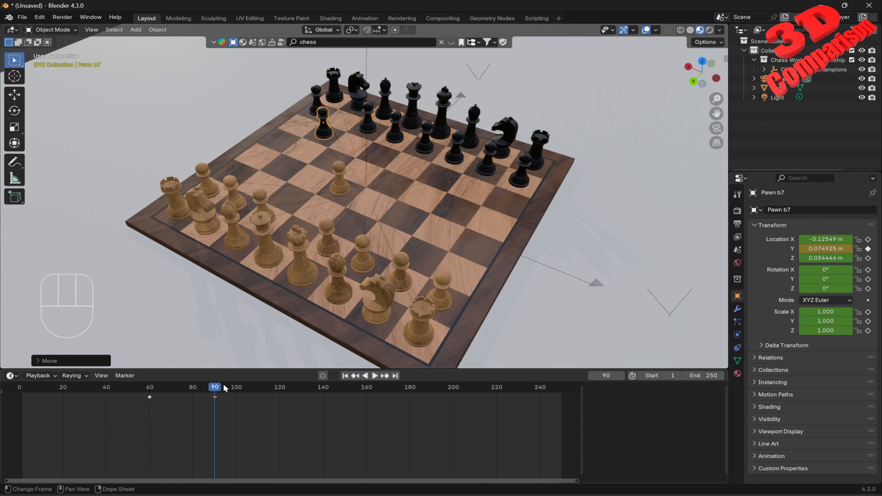
# Step: Play back the animation from the start, then return the playhead to frame 90
pyautogui.moveTo(216, 387); pyautogui.dragTo(21, 406)
pyautogui.press('space')
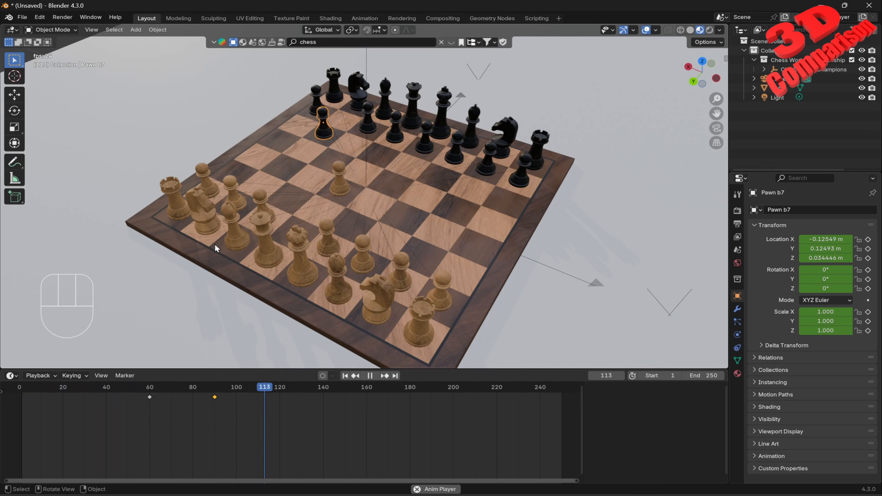
pyautogui.press('space')
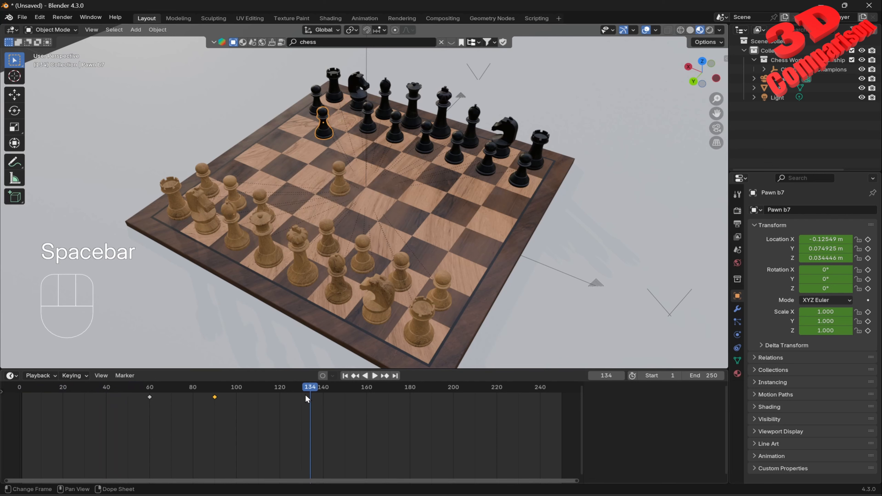
pyautogui.press('space')
pyautogui.moveTo(307, 390); pyautogui.dragTo(215, 420)
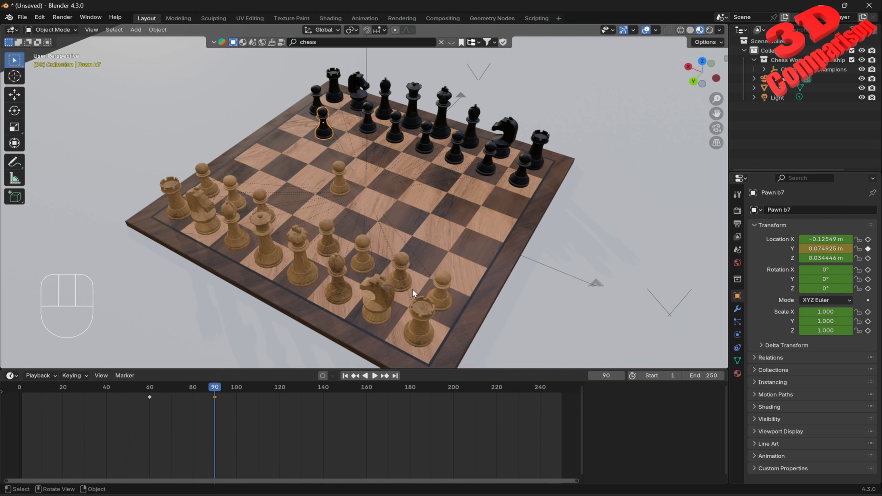
# Step: Select the g2 pawn, turn on Auto Keying, and insert a keyframe for it at frame 90
pyautogui.click(402, 261)
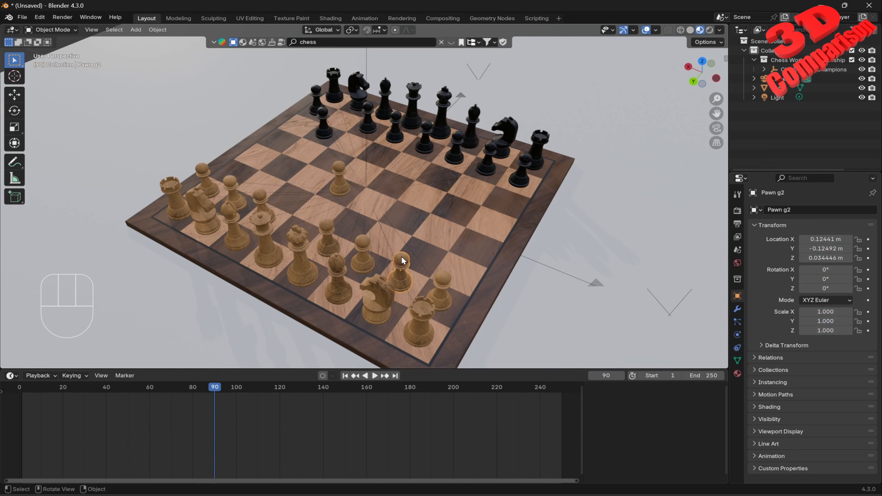
pyautogui.click(326, 376)
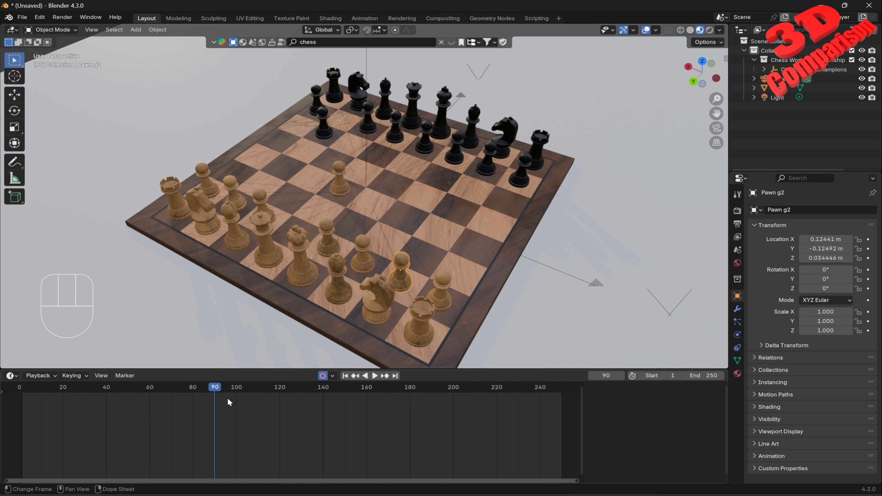
pyautogui.press('i')
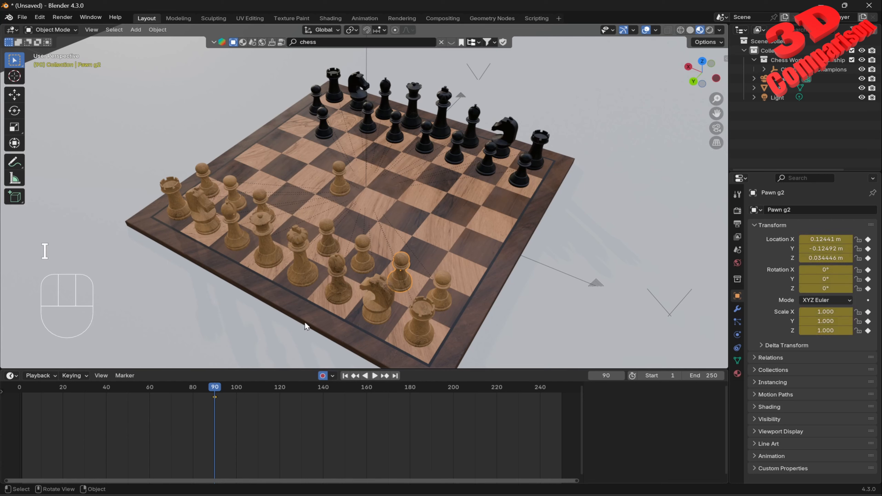
pyautogui.press('Return')
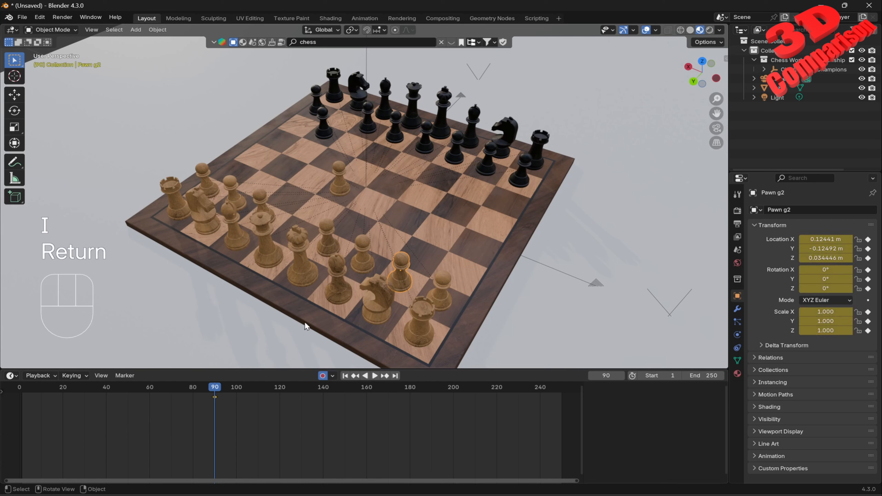
# Step: At frame 120, move the g2 pawn 0.05 along the Y axis, one square forward, then turn Auto Keying off
pyautogui.moveTo(219, 389); pyautogui.dragTo(281, 405)
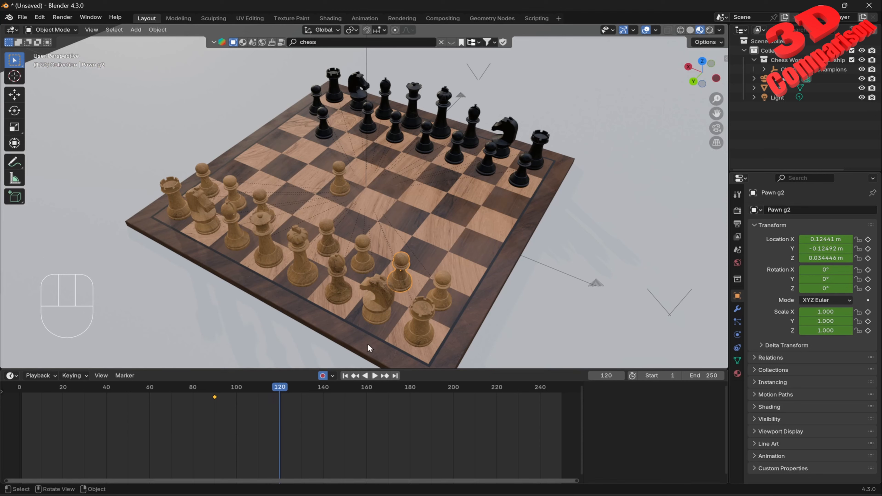
pyautogui.press('g')
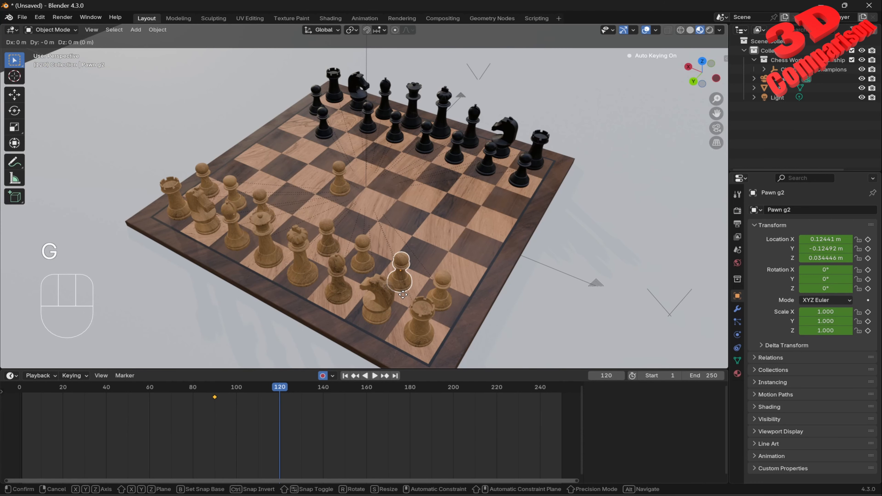
pyautogui.press('y')
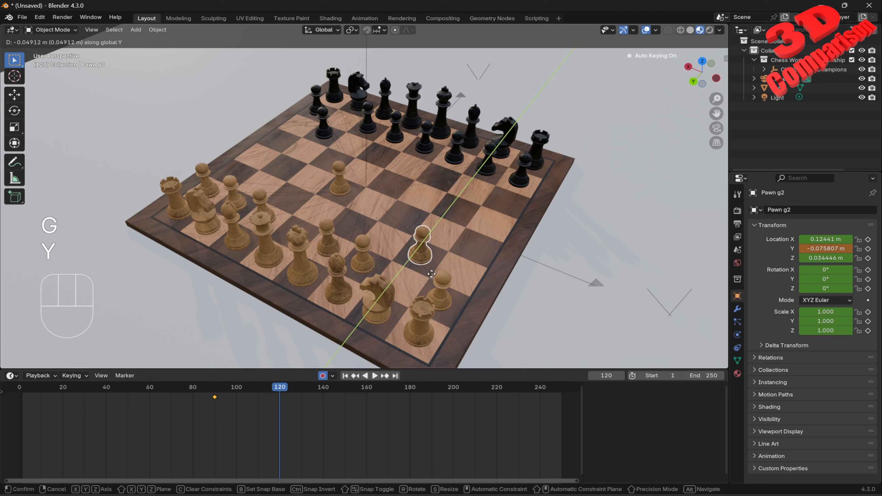
pyautogui.press('KP_Subtract')
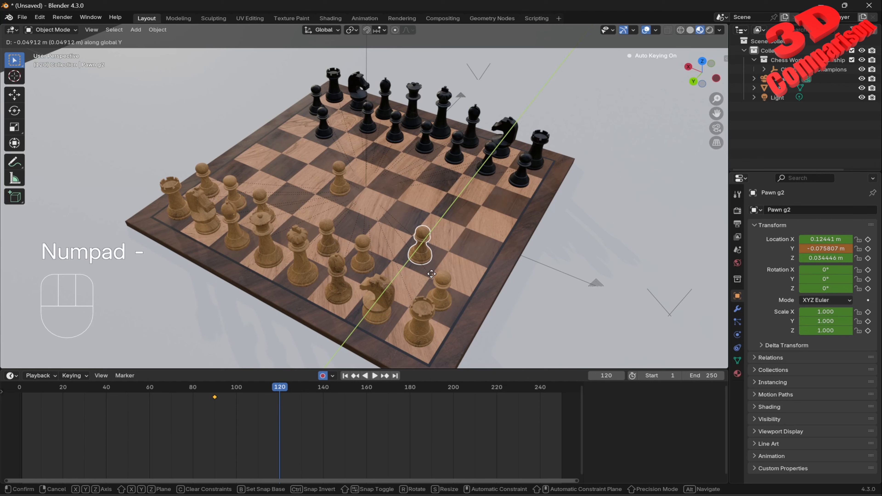
pyautogui.press('KP_0')
pyautogui.press('KP_Decimal')
pyautogui.press('KP_0')
pyautogui.press('KP_5')
pyautogui.press('KP_Enter')
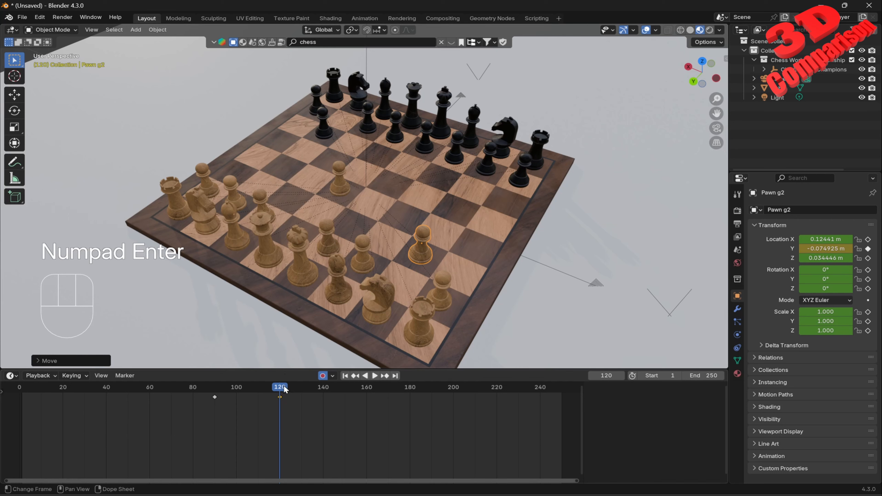
pyautogui.click(323, 375)
# Step: Select the black c8 bishop, turn on Auto Keying, and insert a keyframe for it at frame 120
pyautogui.moveTo(285, 388)
pyautogui.mouseDown()
pyautogui.moveTo(172, 393)
pyautogui.moveTo(279, 397)
pyautogui.mouseUp()
pyautogui.click(382, 99)
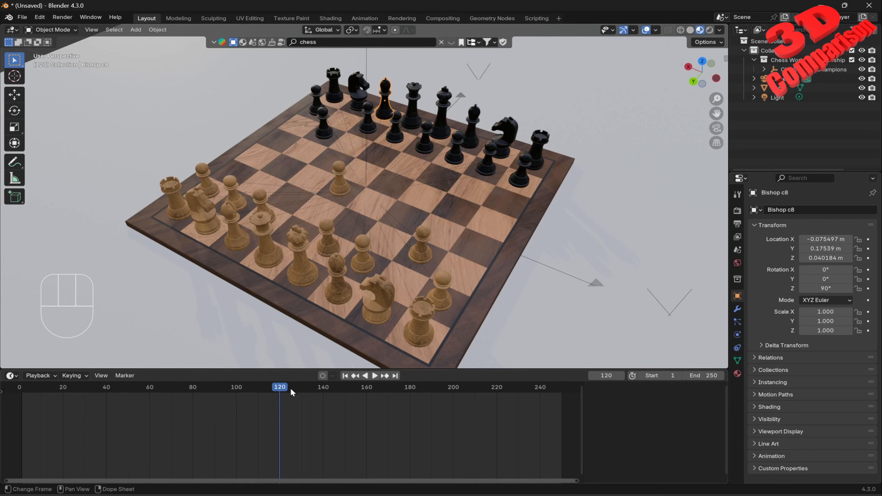
pyautogui.click(323, 376)
pyautogui.press('i')
pyautogui.press('KP_Enter')
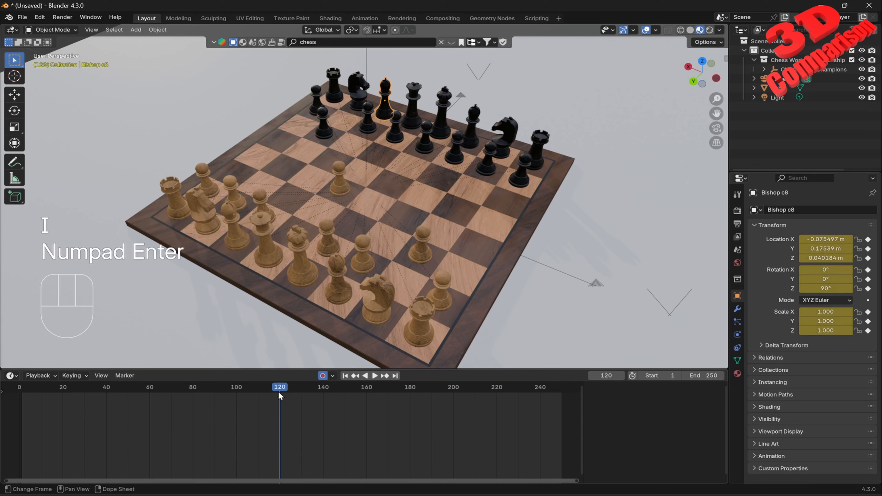
# Step: At frame 150, move the c8 bishop diagonally by 0.05 m along both X and Y with Z locked, then turn Auto Keying off
pyautogui.moveTo(280, 389); pyautogui.dragTo(344, 399)
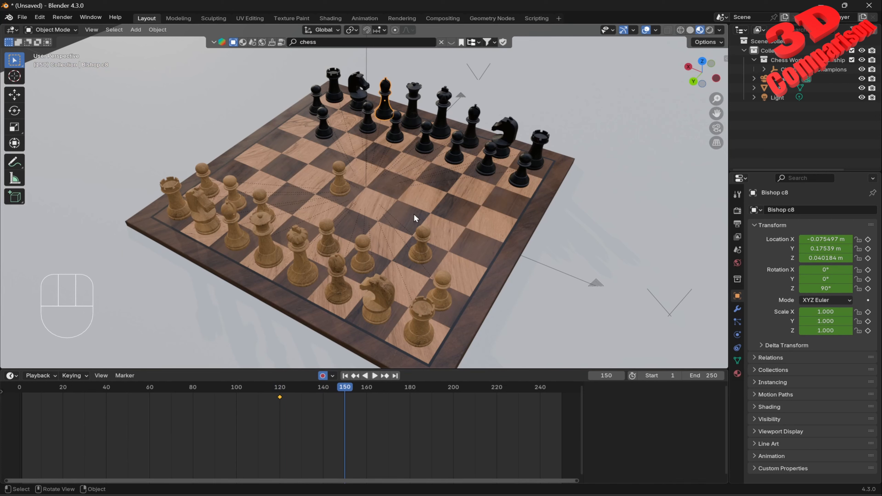
pyautogui.press('g')
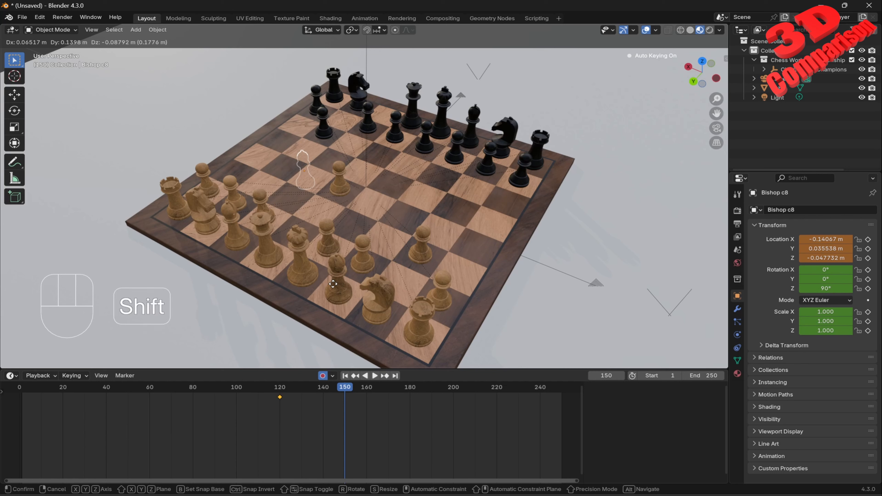
pyautogui.hotkey('shift', 'z')
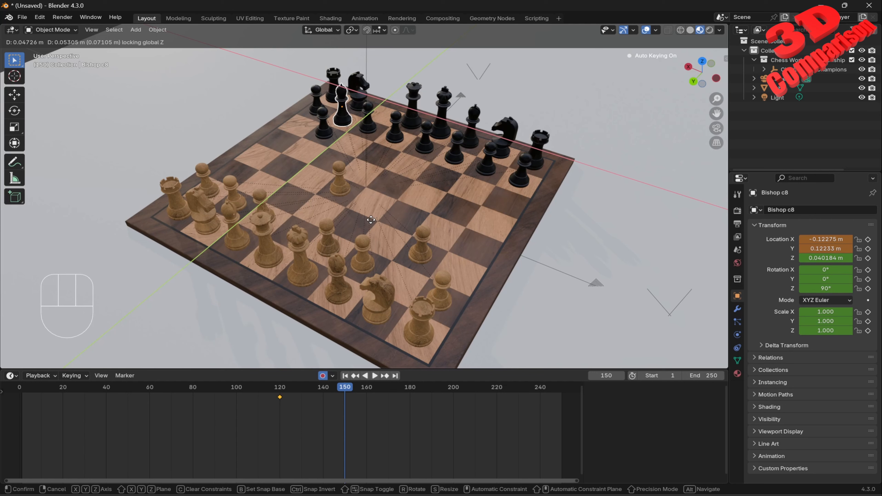
pyautogui.click(371, 220)
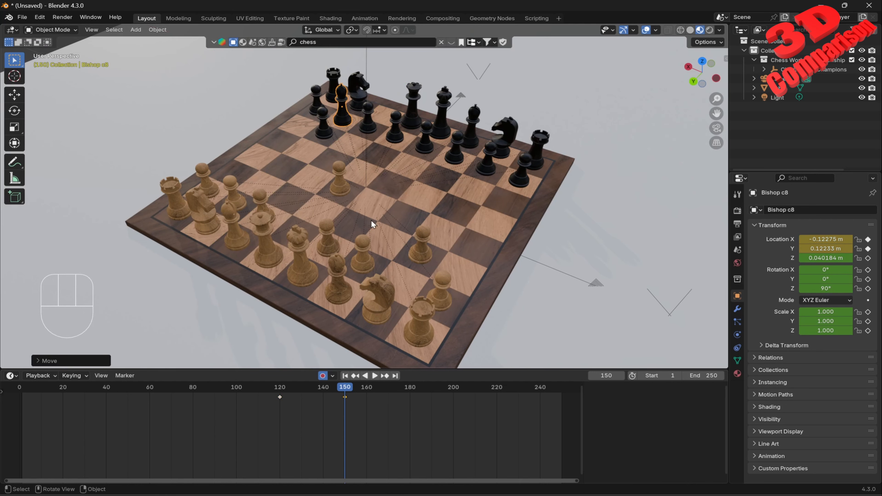
pyautogui.click(63, 363)
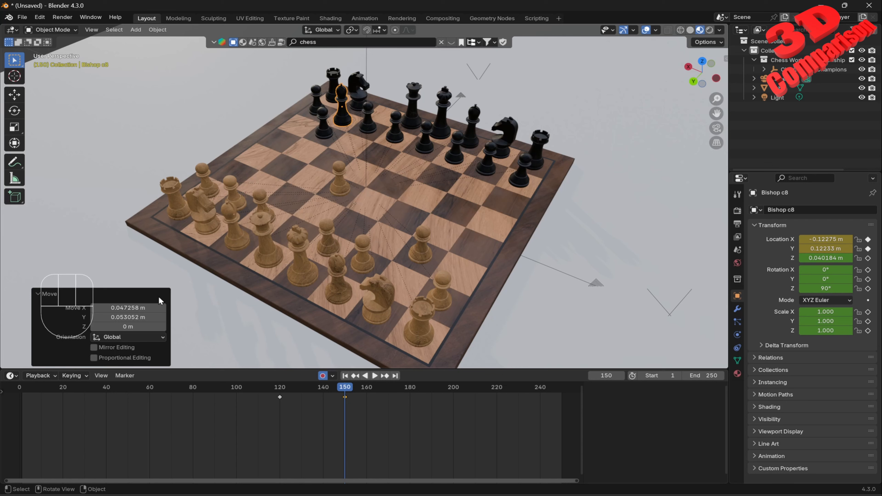
pyautogui.click(143, 308)
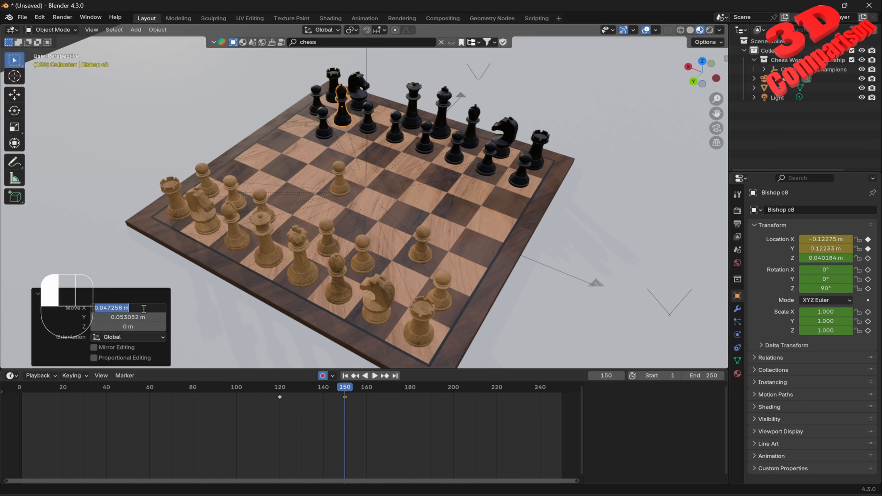
pyautogui.click(141, 308)
pyautogui.press('BackSpace')
pyautogui.press('BackSpace')
pyautogui.press('BackSpace')
pyautogui.press('BackSpace')
pyautogui.press('BackSpace')
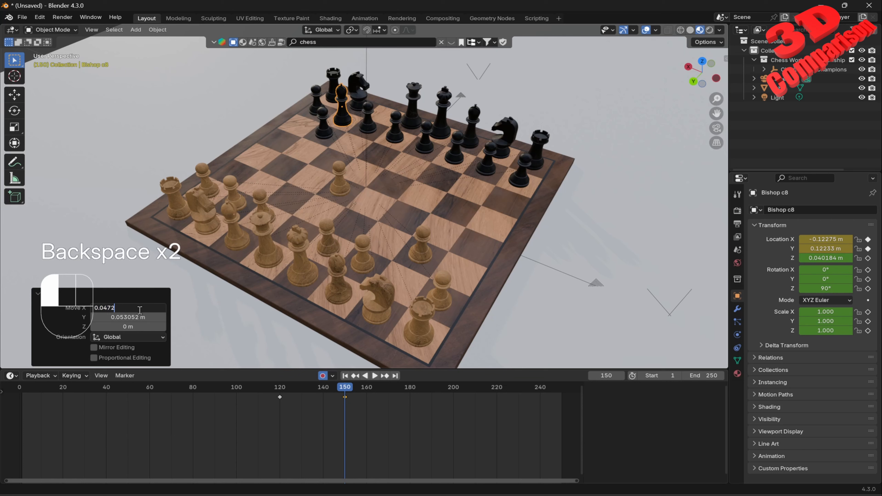
pyautogui.write('5')
pyautogui.click(149, 317)
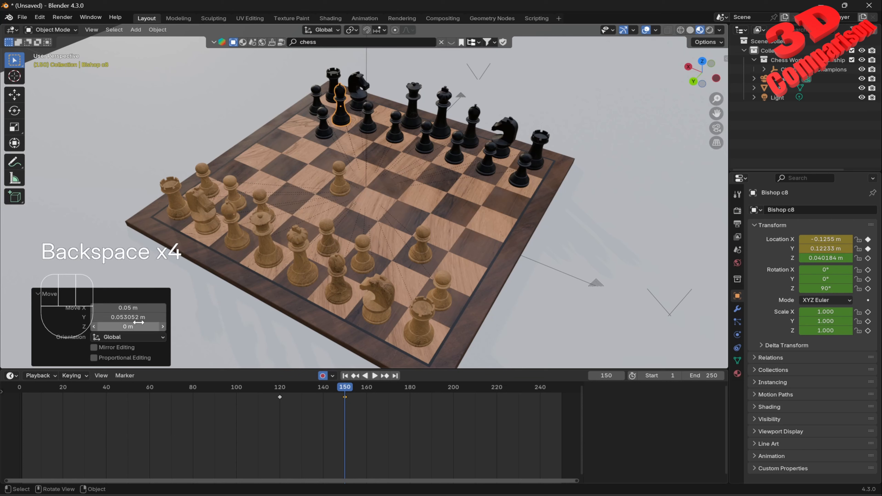
pyautogui.click(151, 318)
pyautogui.press('BackSpace')
pyautogui.press('BackSpace')
pyautogui.press('BackSpace')
pyautogui.press('BackSpace')
pyautogui.press('BackSpace')
pyautogui.press('BackSpace')
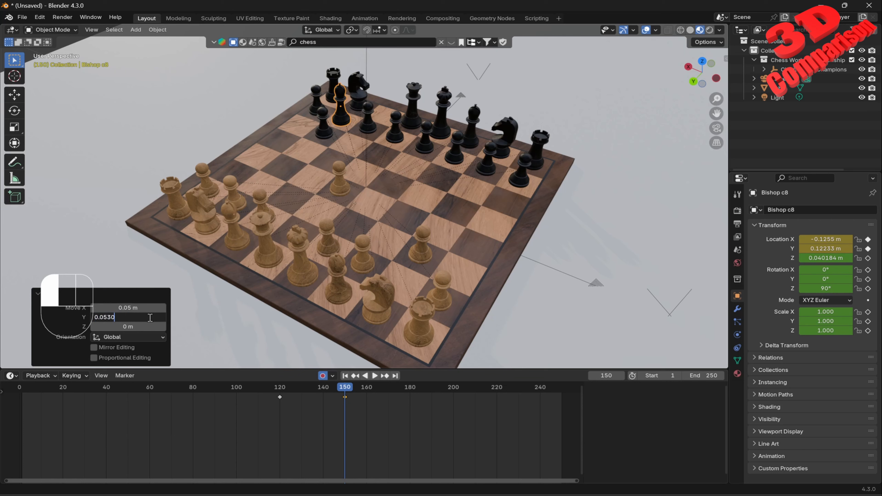
pyautogui.press('Return')
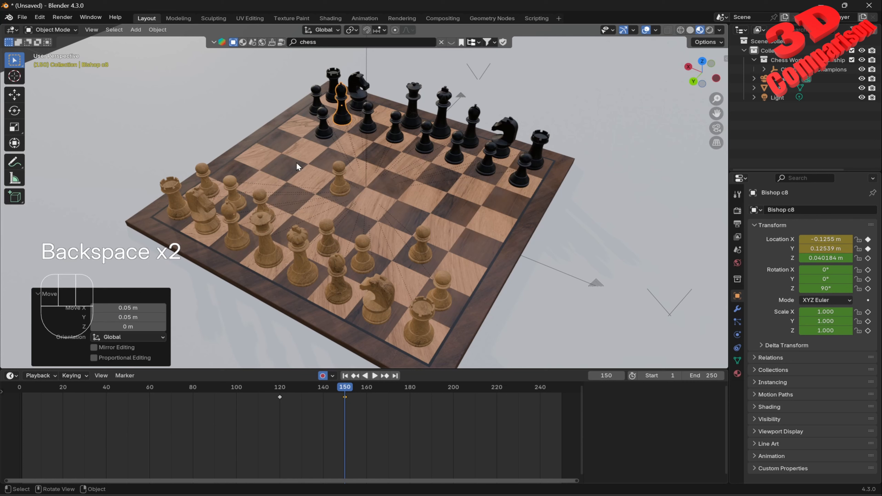
pyautogui.click(323, 376)
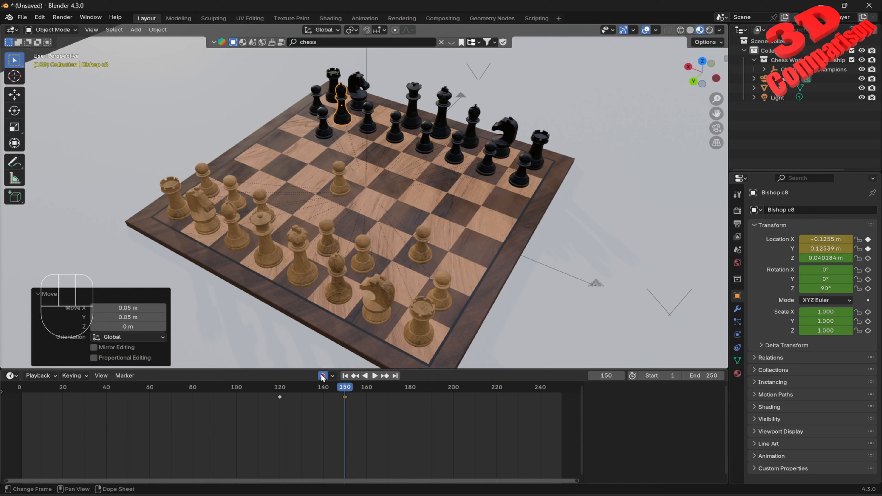
# Step: Select the g2 pawn, turn Auto Keying on, and insert a location keyframe for it at frame 150
pyautogui.moveTo(345, 388); pyautogui.dragTo(344, 424)
pyautogui.press('space')
pyautogui.moveTo(452, 205); pyautogui.dragTo(443, 283, button='middle')
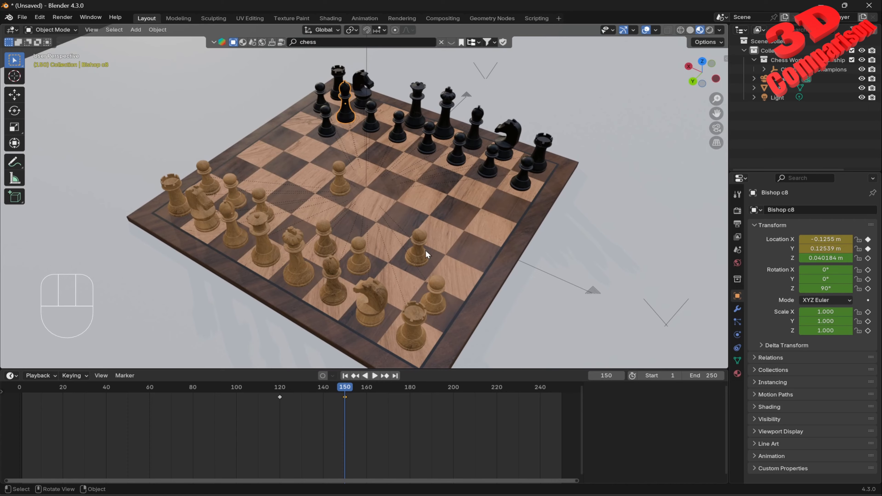
pyautogui.keyDown('shift'); pyautogui.moveTo(425, 249); pyautogui.dragTo(404, 235, button='middle'); pyautogui.keyUp('shift')
pyautogui.scroll(5, 388, 196)
pyautogui.click(393, 193)
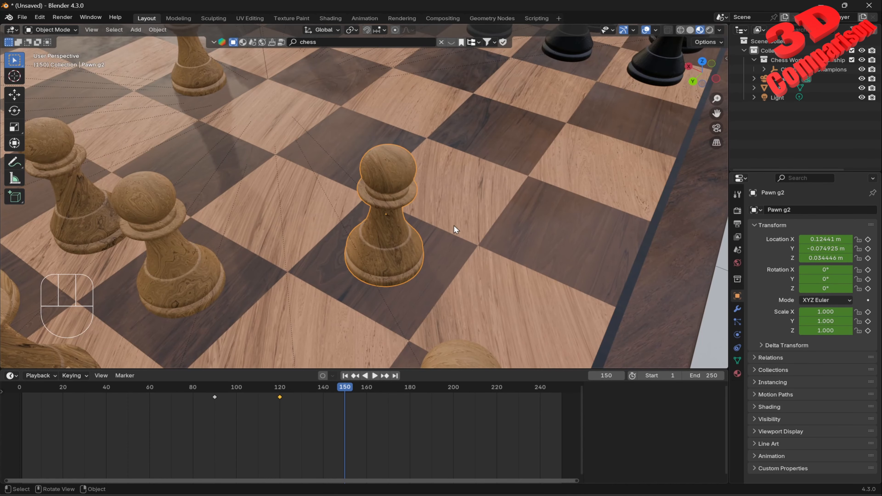
pyautogui.scroll(-3, 454, 225)
pyautogui.keyDown('shift'); pyautogui.moveTo(479, 217); pyautogui.dragTo(453, 248, button='middle'); pyautogui.keyUp('shift')
pyautogui.scroll(-2, 448, 216)
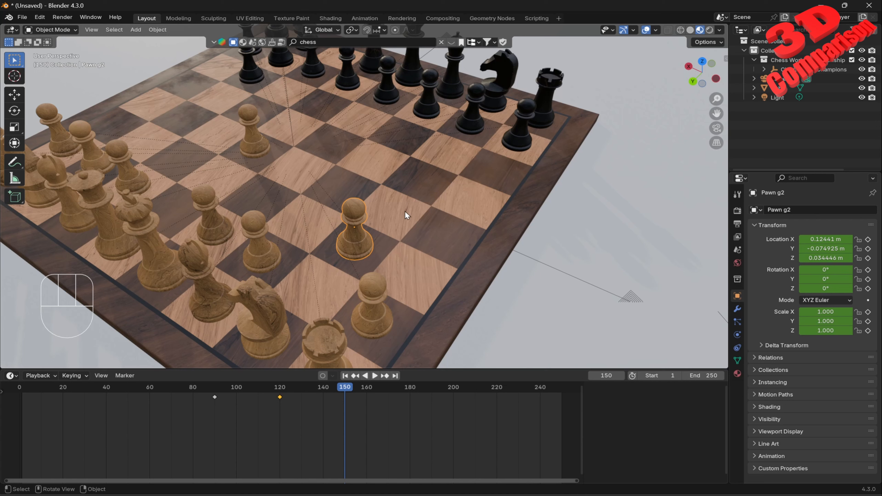
pyautogui.click(322, 375)
pyautogui.press('i')
pyautogui.press('KP_Enter')
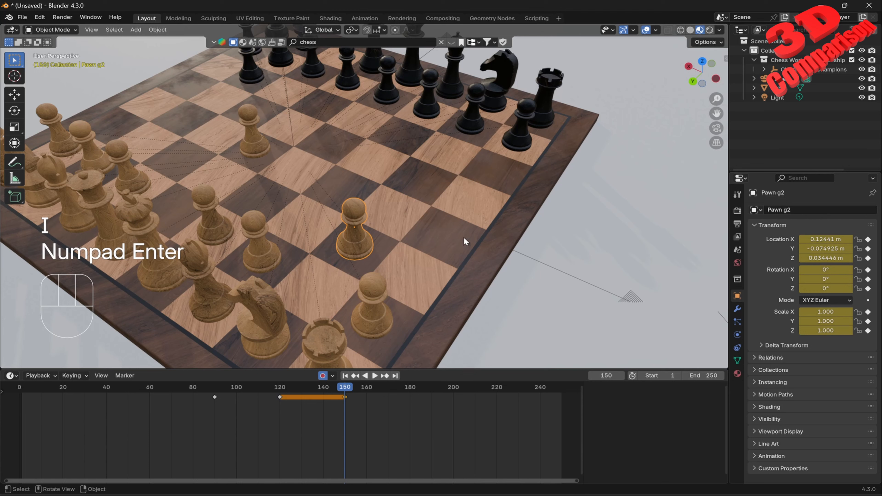
pyautogui.press('g')
pyautogui.press('i')
pyautogui.press('KP_Enter')
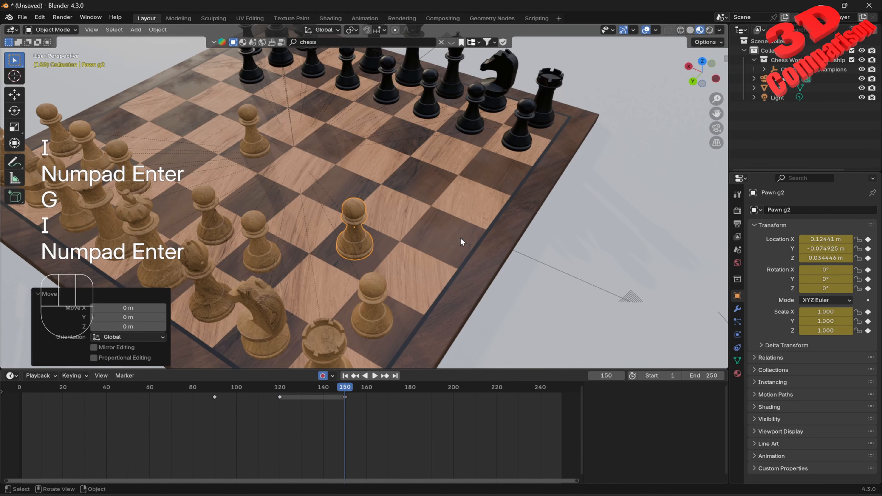
# Step: At frame 180, move the g2 pawn forward along the Y axis toward the black pieces, then turn Auto Keying off
pyautogui.moveTo(344, 387); pyautogui.dragTo(410, 400)
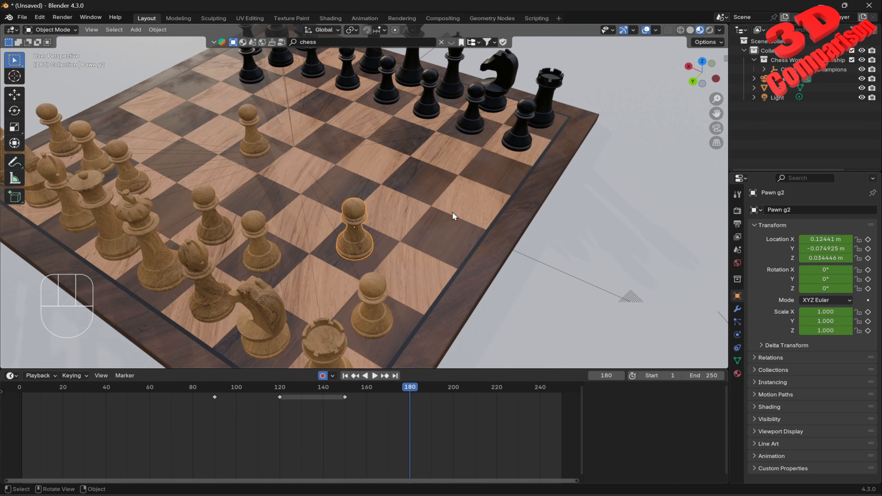
pyautogui.press('g')
pyautogui.press('y')
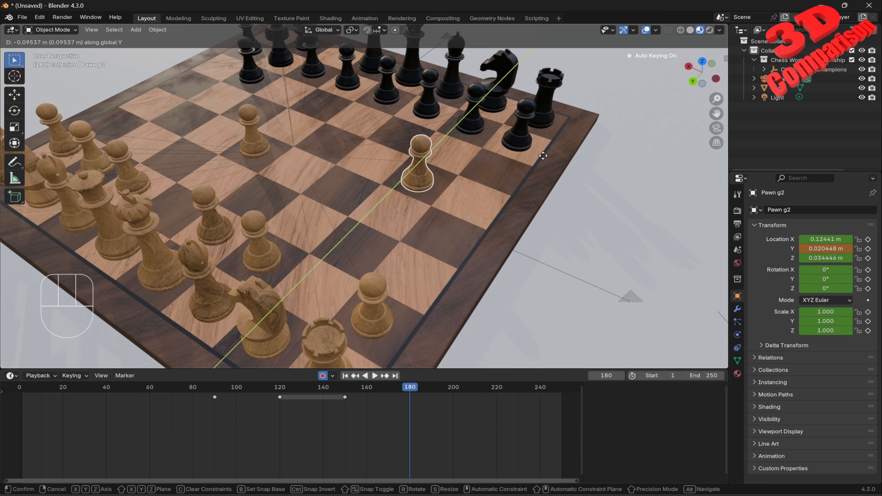
pyautogui.click(581, 129)
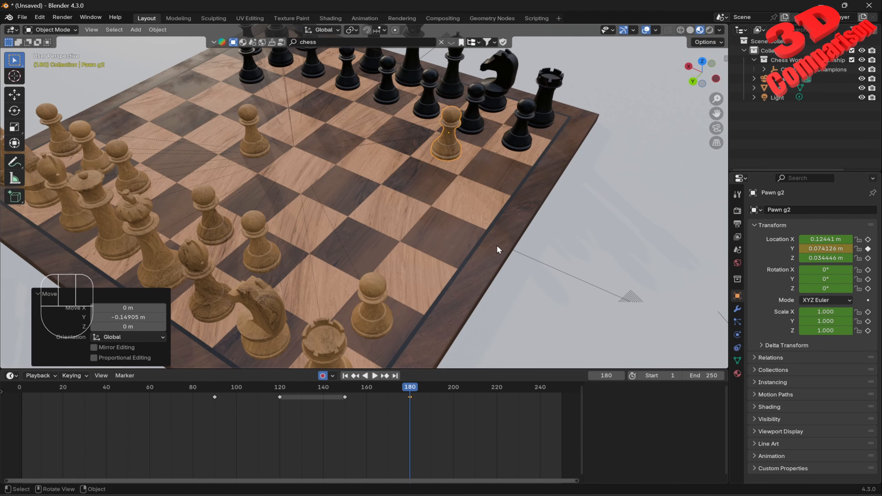
pyautogui.click(323, 376)
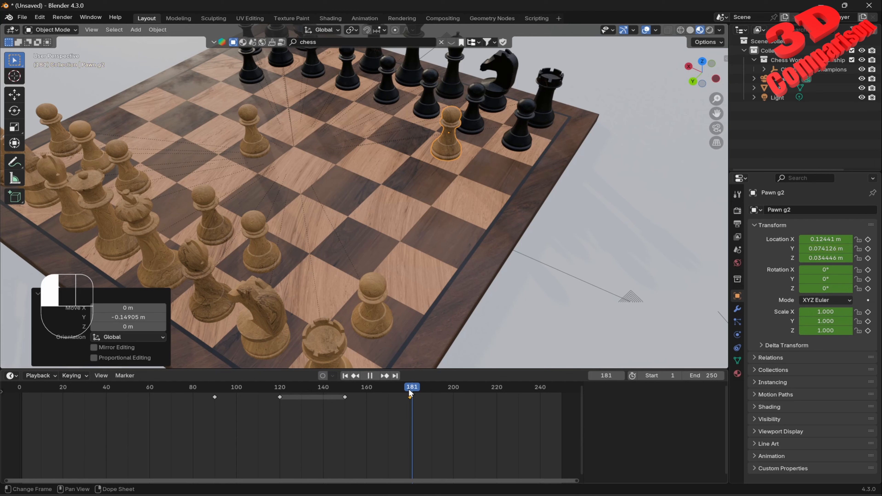
# Step: Scrub through the pawn's move, turn Auto Keying on, and insert a keyframe for the g2 pawn at frame 181
pyautogui.moveTo(409, 389); pyautogui.dragTo(372, 400)
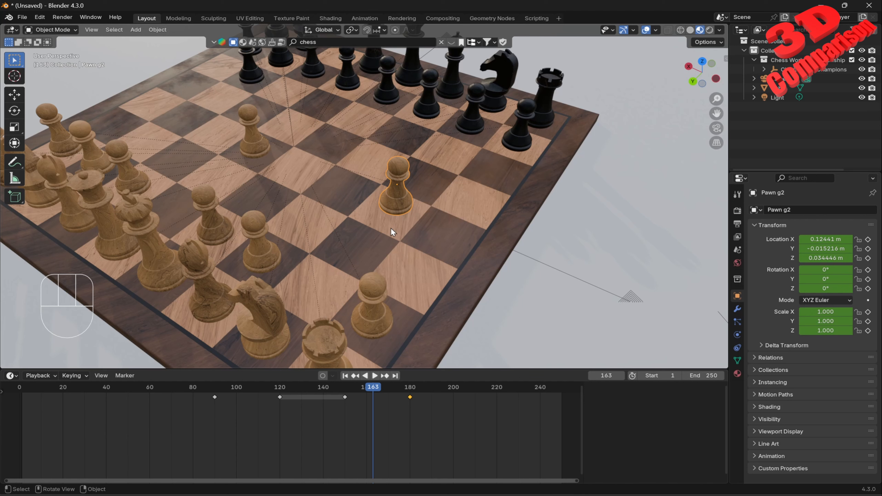
pyautogui.moveTo(373, 388); pyautogui.dragTo(408, 389)
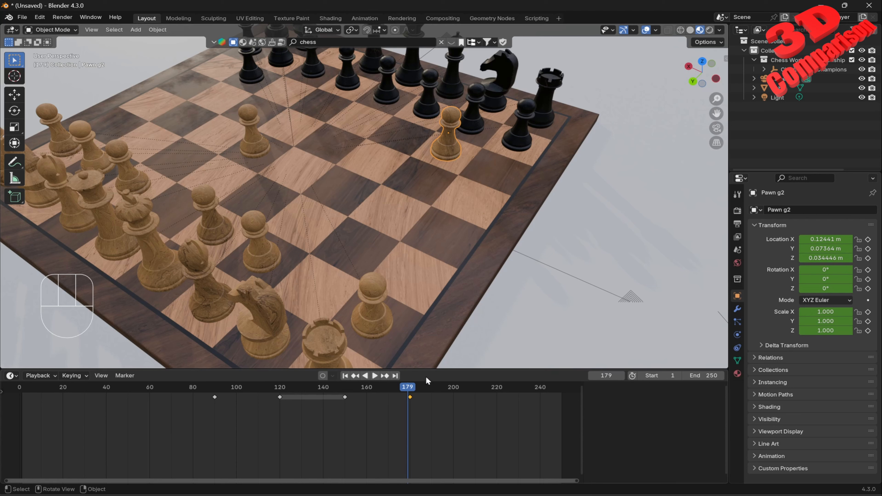
pyautogui.click(412, 387)
pyautogui.click(323, 376)
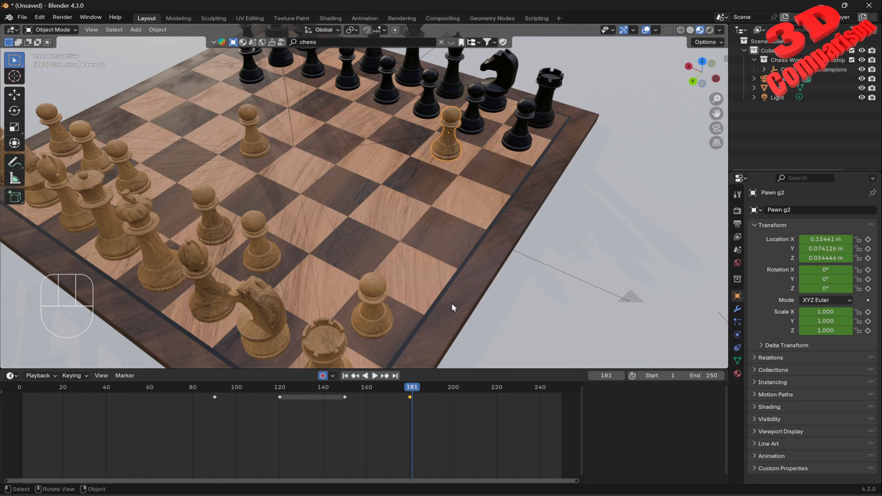
pyautogui.press('i')
pyautogui.press('g')
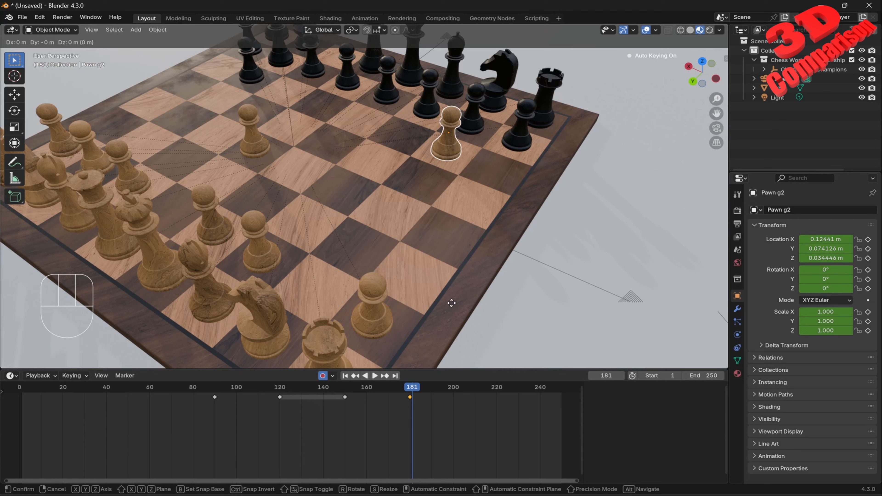
pyautogui.press('i')
pyautogui.press('KP_Enter')
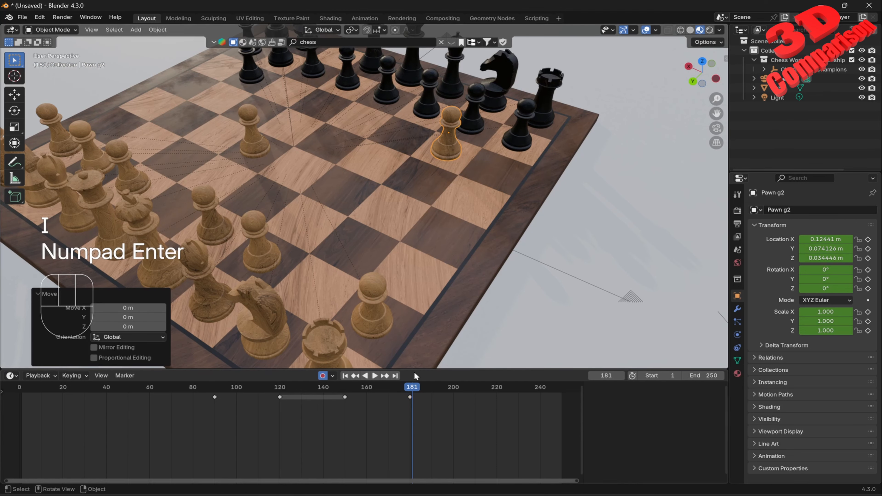
# Step: At frame 220, move the g2 pawn about 0.146 m along the X axis, then turn Auto Keying off
pyautogui.click(374, 375)
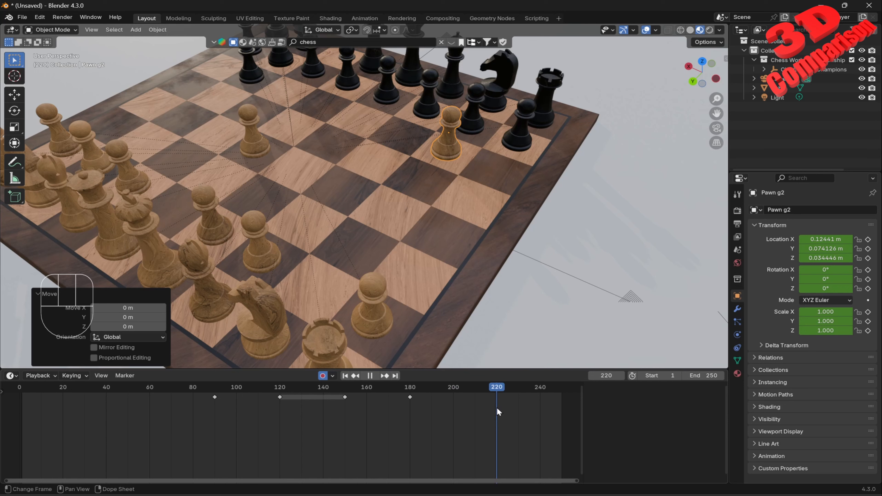
pyautogui.press('space')
pyautogui.press('g')
pyautogui.press('x')
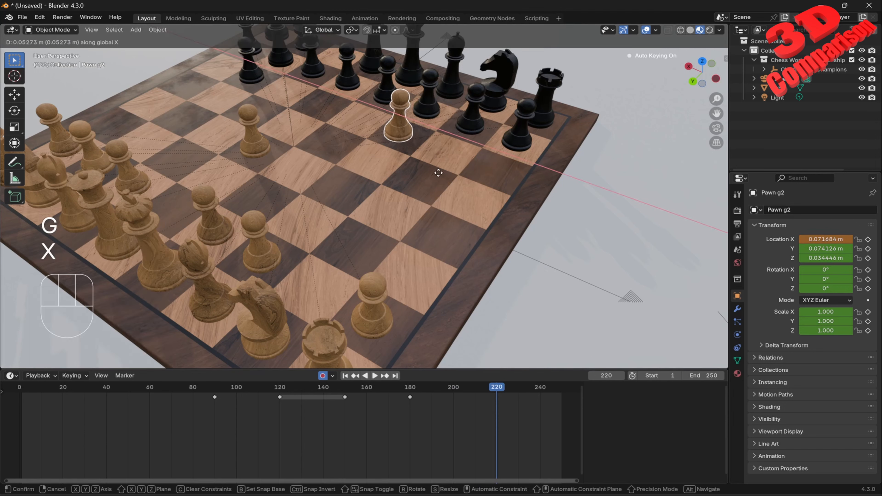
pyautogui.click(355, 160)
pyautogui.click(322, 375)
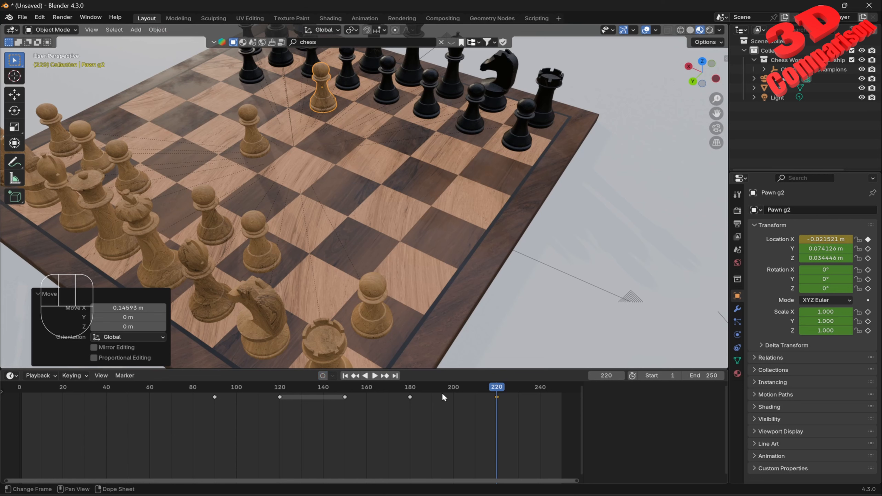
# Step: Scrub the timeline between frames 150 and 220 to review the pawn's movement
pyautogui.moveTo(496, 387); pyautogui.dragTo(348, 403)
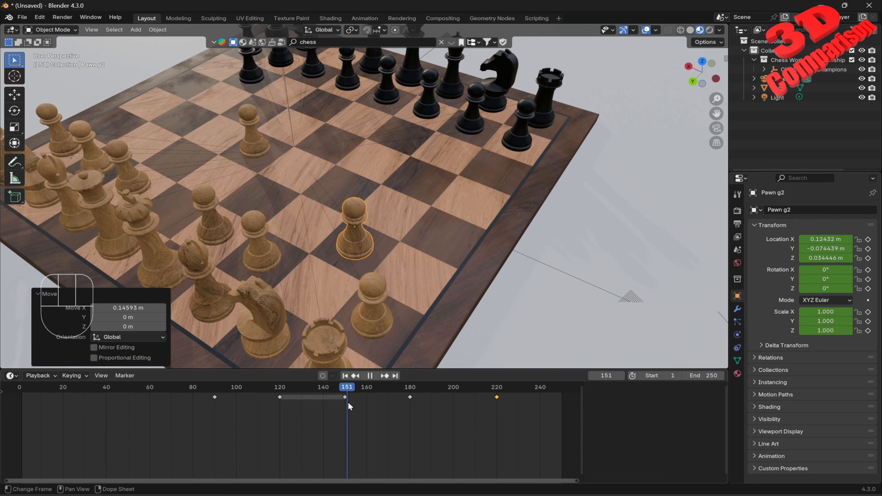
pyautogui.moveTo(349, 402); pyautogui.dragTo(424, 389)
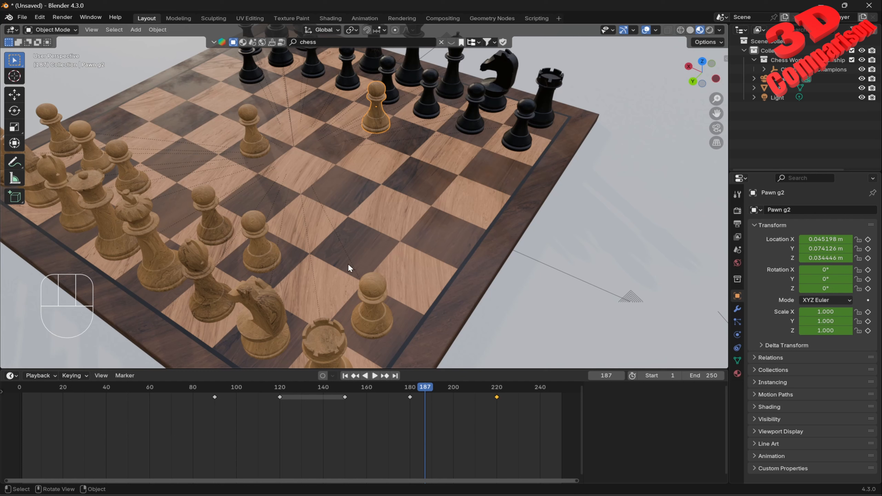
pyautogui.moveTo(425, 387); pyautogui.dragTo(493, 386)
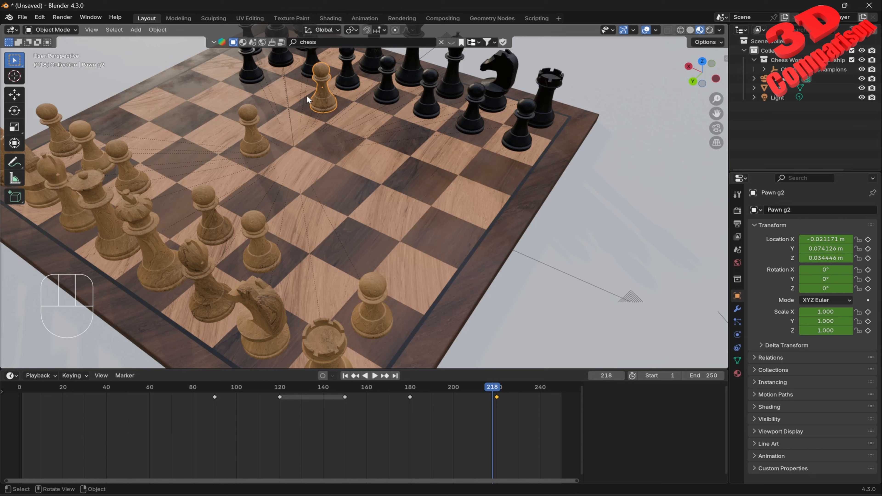
pyautogui.moveTo(492, 387); pyautogui.dragTo(411, 419)
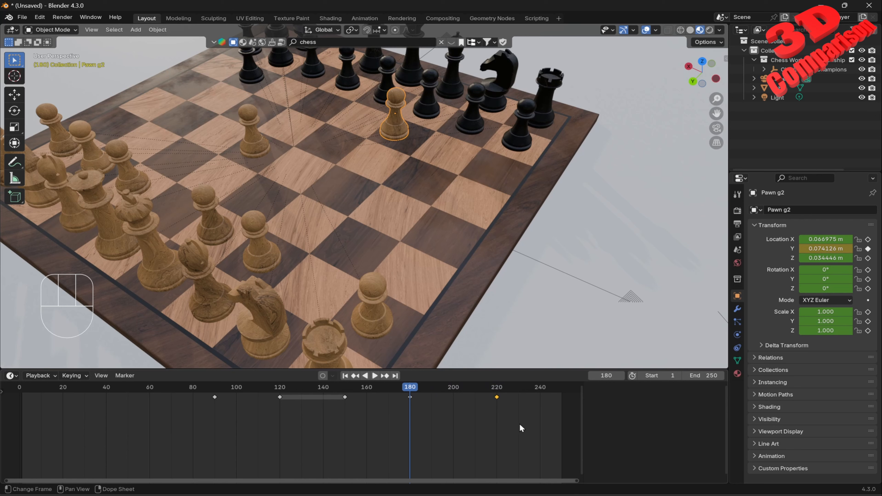
# Step: Switch the timeline area to the Graph Editor
pyautogui.click(11, 377)
pyautogui.click(11, 376)
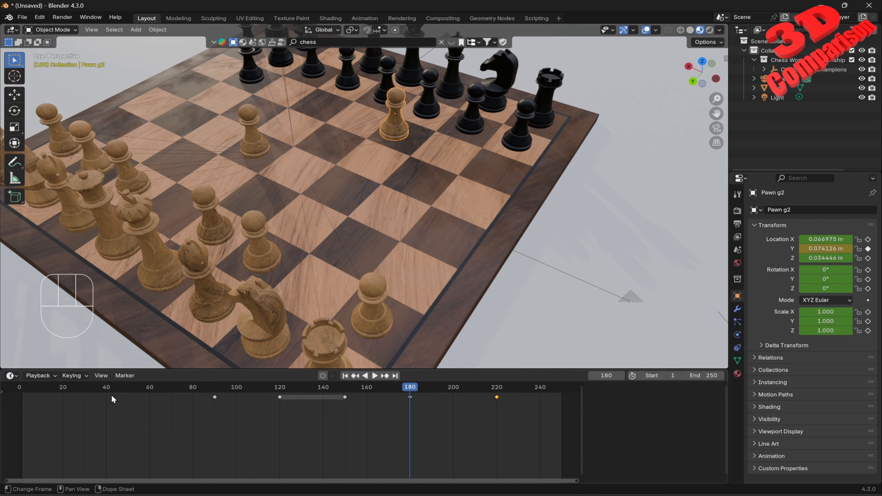
pyautogui.click(12, 377)
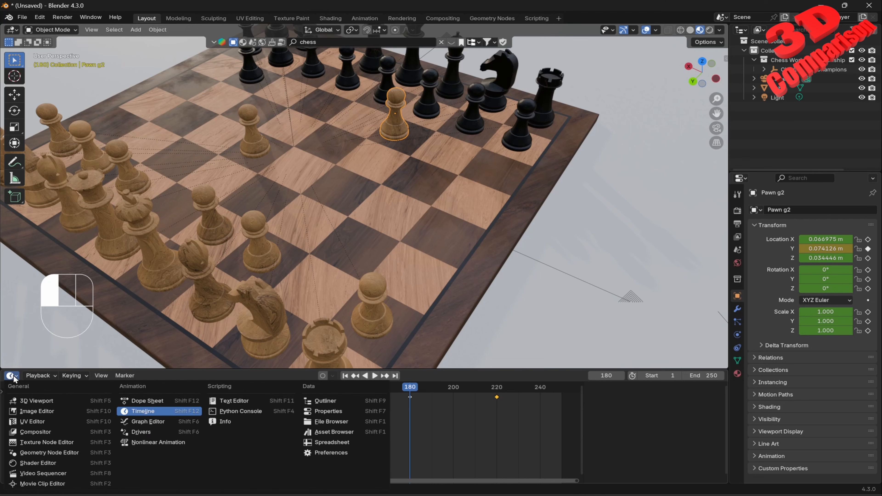
pyautogui.click(164, 424)
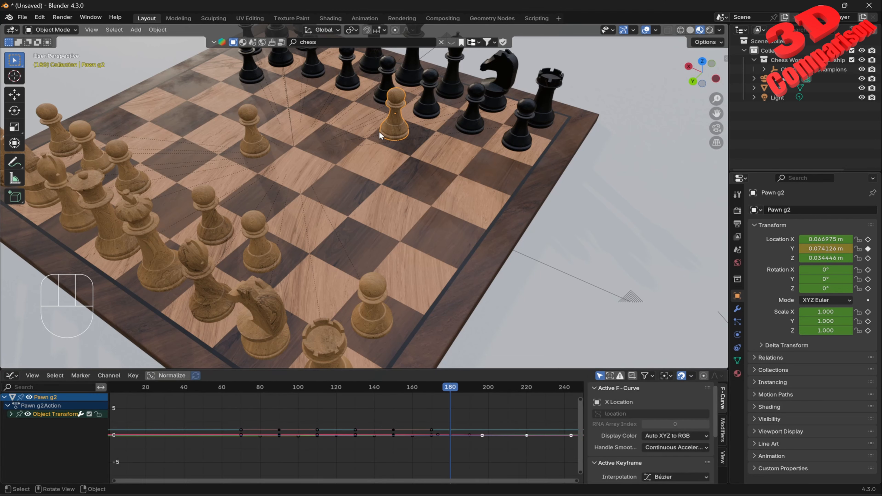
# Step: Switch the Graph Editor area back to the Timeline
pyautogui.scroll(1, 434, 419)
pyautogui.click(47, 416)
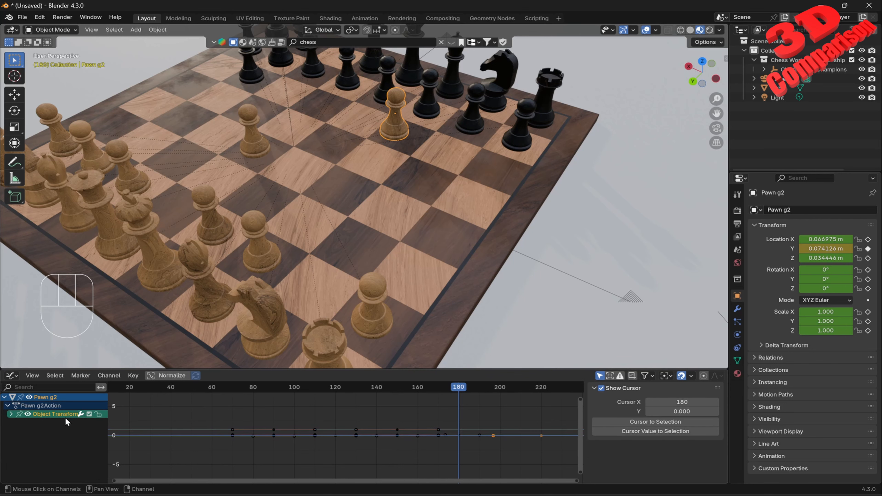
pyautogui.click(12, 375)
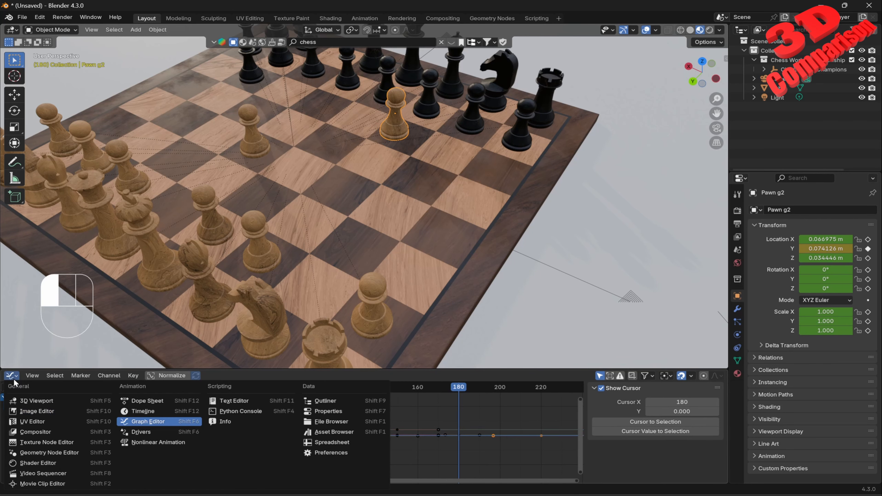
pyautogui.click(16, 375)
pyautogui.click(144, 412)
# Step: Box-select the pawn's keyframes at frames 180 and 220 and set their interpolation to Linear
pyautogui.click(511, 431)
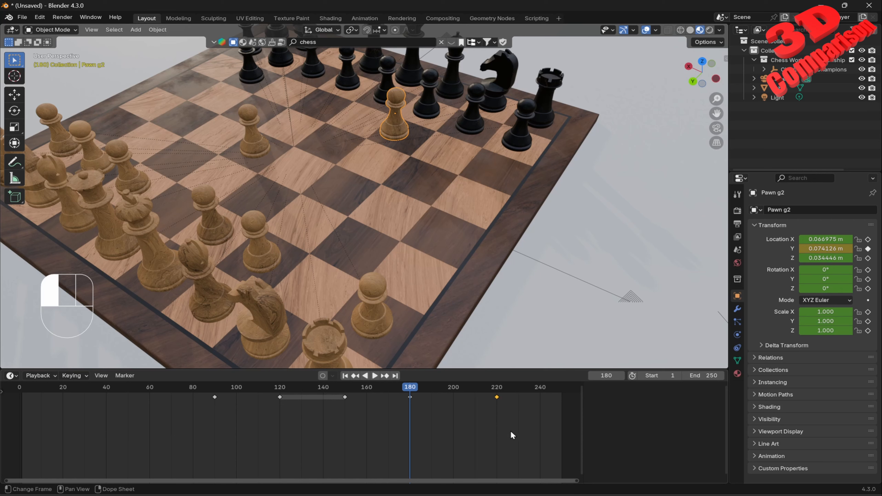
pyautogui.moveTo(509, 431); pyautogui.dragTo(395, 387)
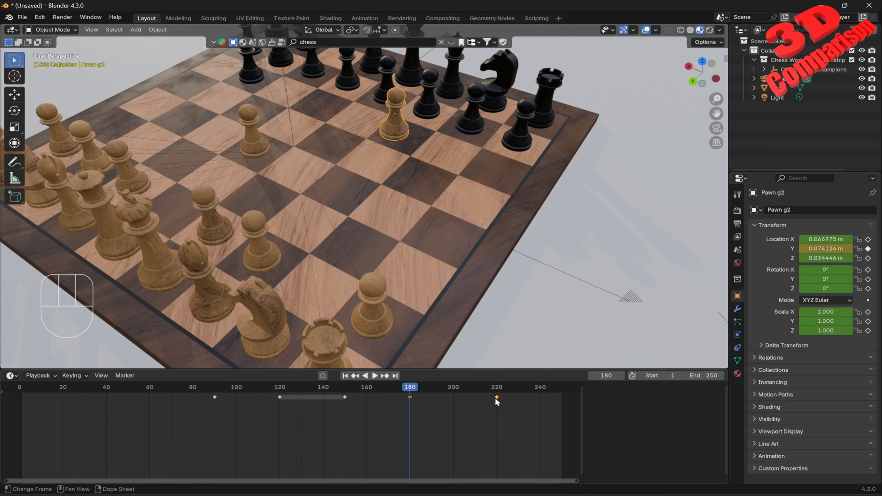
pyautogui.press('t')
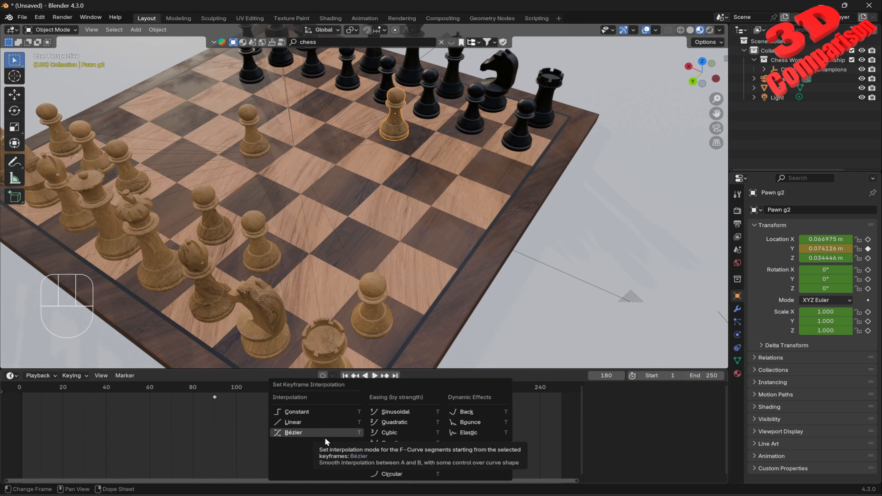
pyautogui.click(322, 422)
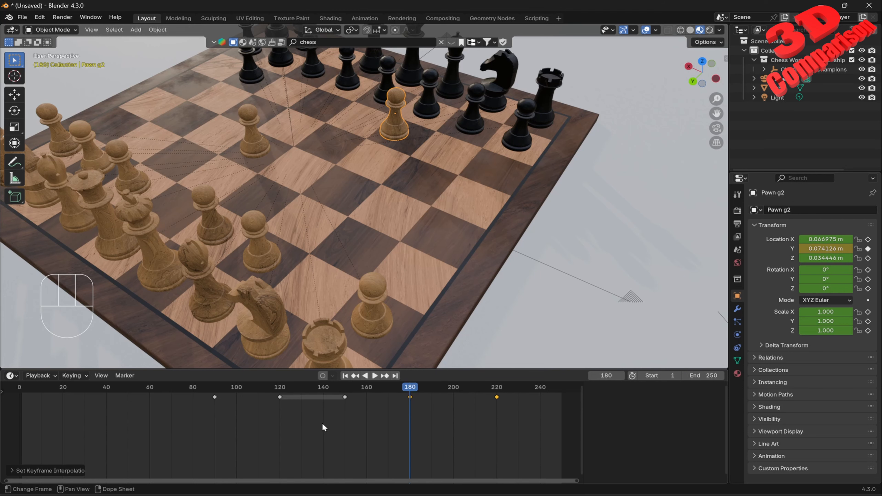
# Step: Set the interpolation of the keyframes at frames 180 and 220 to Constant
pyautogui.press('space')
pyautogui.moveTo(420, 389); pyautogui.dragTo(411, 424)
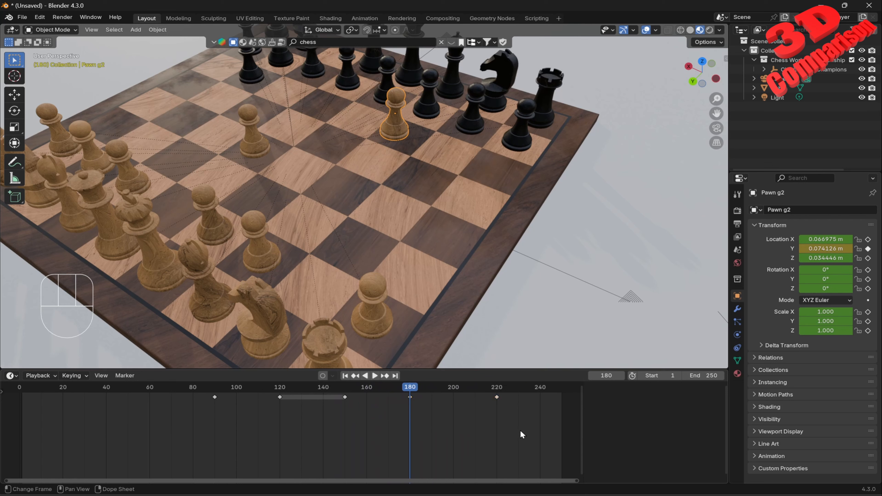
pyautogui.moveTo(523, 433); pyautogui.dragTo(406, 386)
pyautogui.moveTo(514, 435); pyautogui.dragTo(400, 385)
pyautogui.rightClick(413, 398)
pyautogui.moveTo(395, 421)
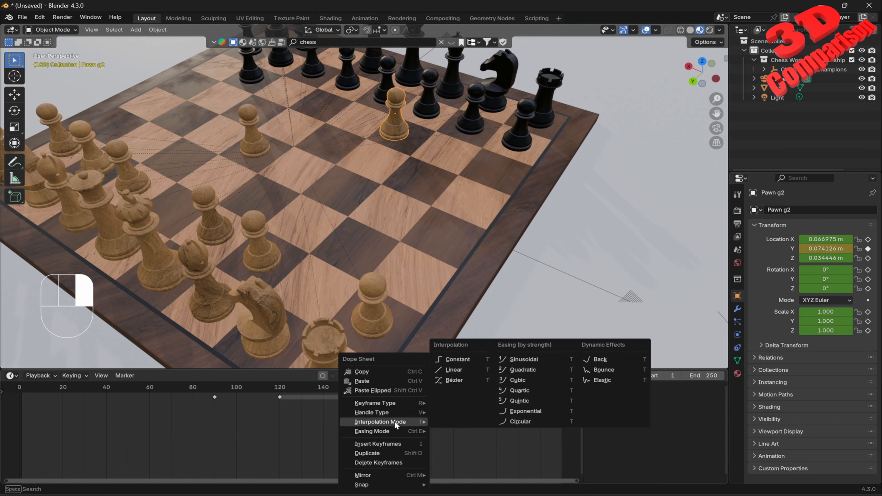
pyautogui.click(470, 371)
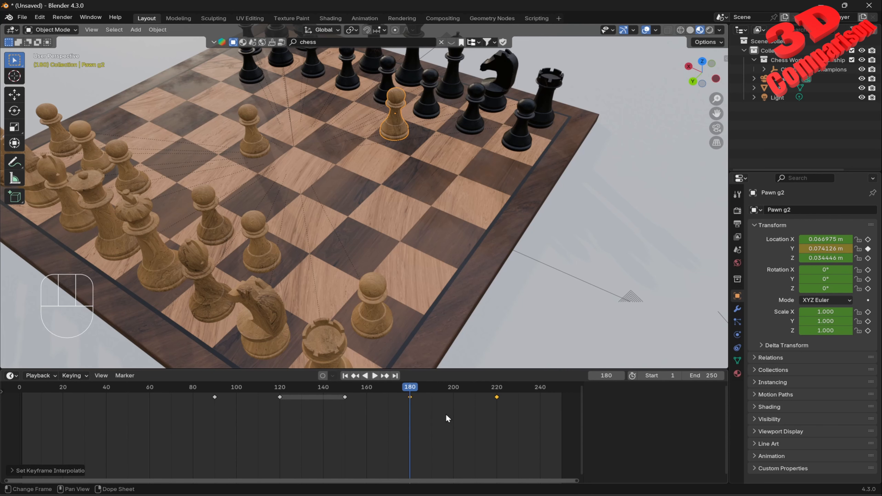
# Step: Play back the animation and scrub to frame 150 to review the pawn's move
pyautogui.press('space')
pyautogui.press('space')
pyautogui.moveTo(455, 392); pyautogui.dragTo(346, 404)
pyautogui.click(425, 425)
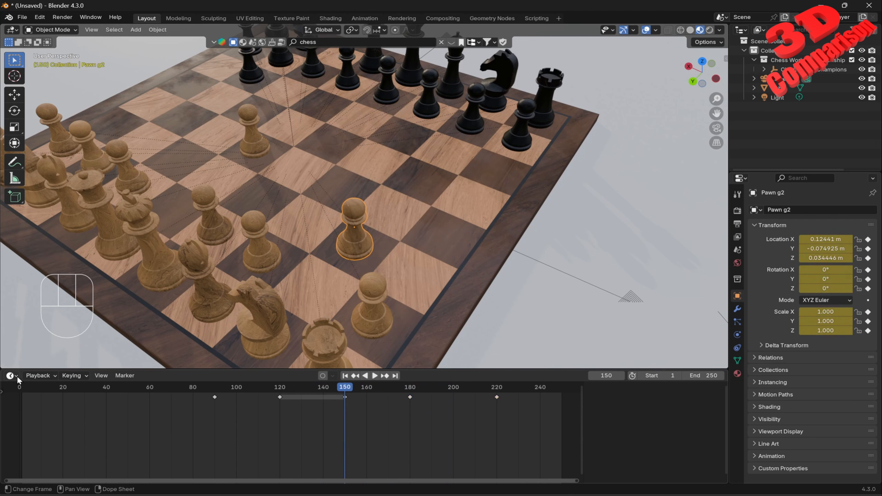
# Step: Switch to the Graph Editor, select all the pawn's keyframes and set their interpolation to Linear
pyautogui.click(11, 375)
pyautogui.click(162, 420)
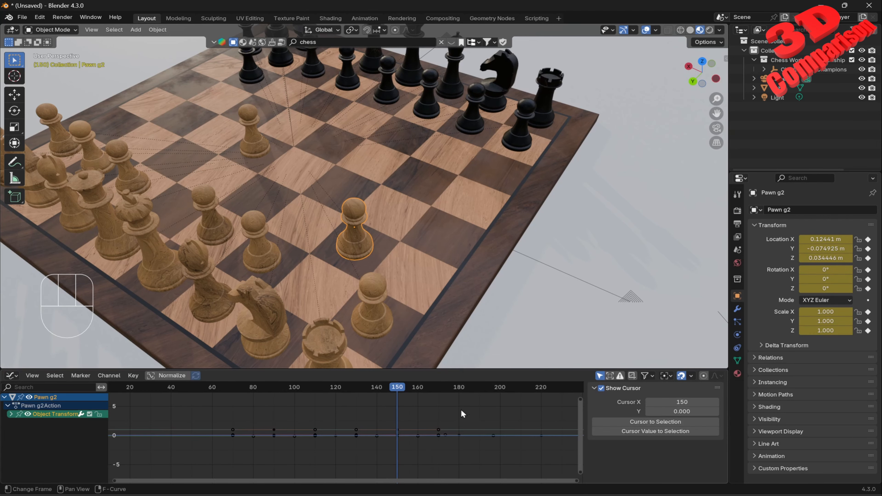
pyautogui.press('a')
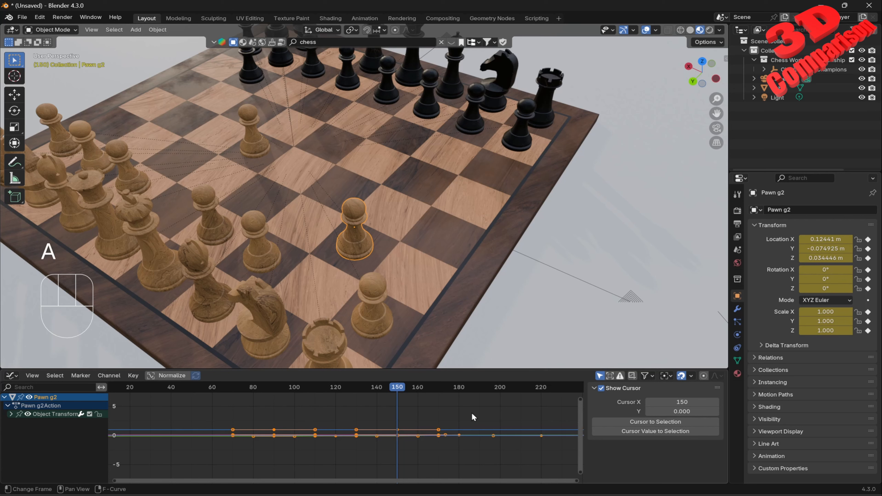
pyautogui.press('t')
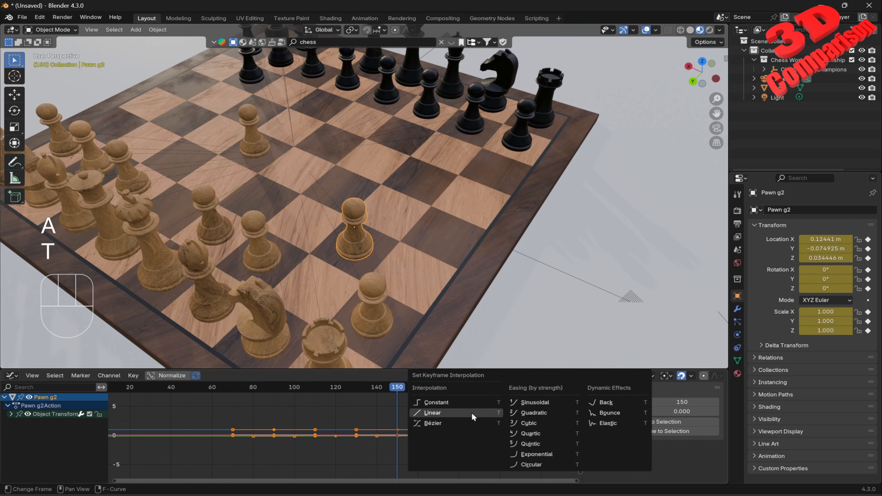
pyautogui.click(472, 412)
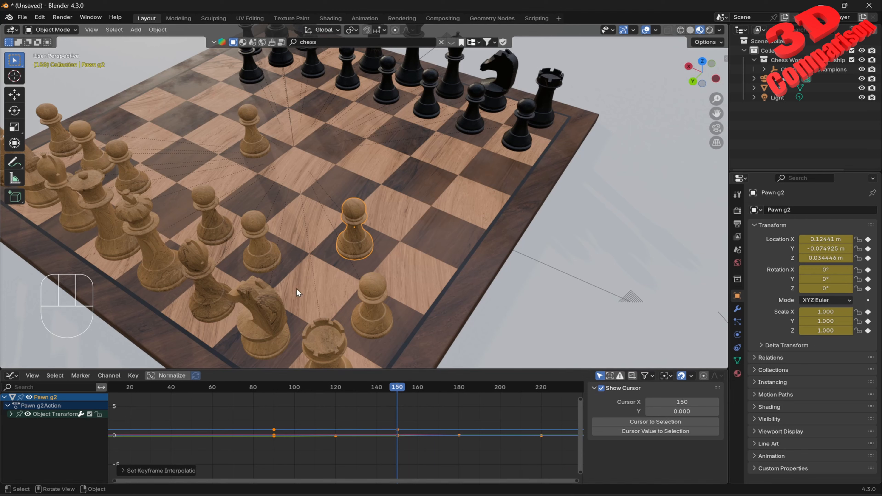
# Step: Play and scrub the animation while orbiting the viewport to review the pawn's motion
pyautogui.press('space')
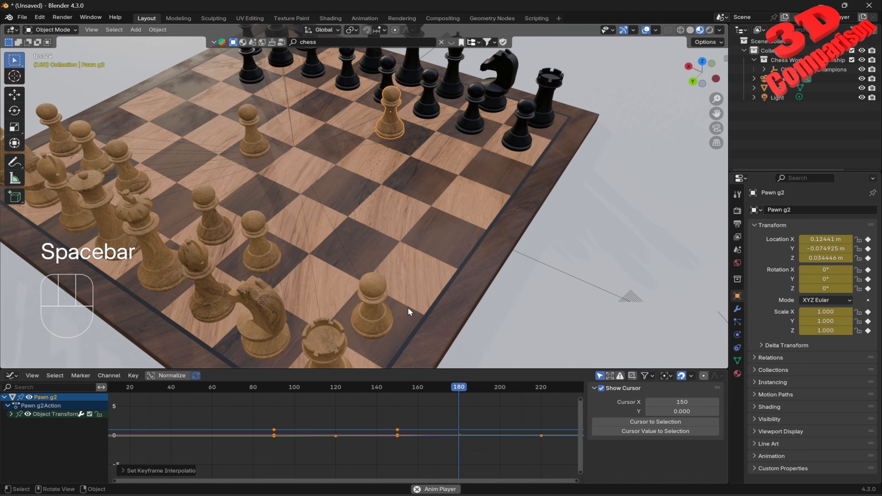
pyautogui.press('space')
pyautogui.moveTo(508, 388); pyautogui.dragTo(393, 407)
pyautogui.press('space')
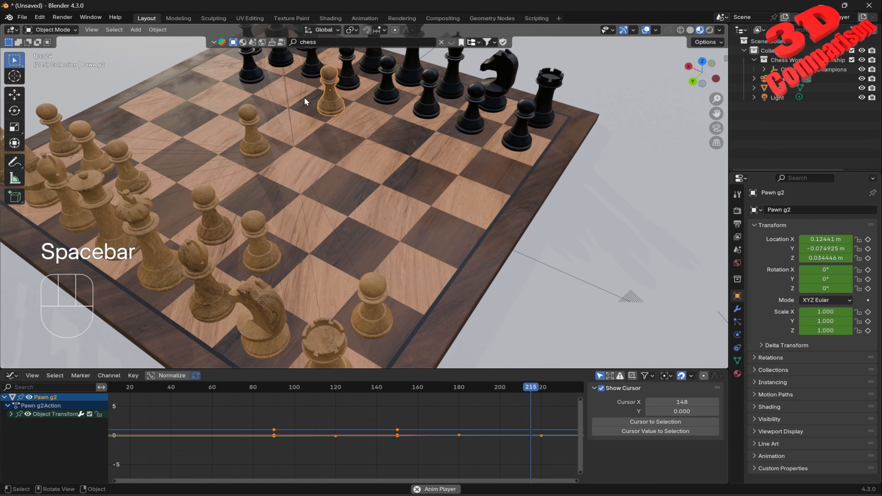
pyautogui.press('space')
pyautogui.moveTo(555, 387); pyautogui.dragTo(344, 396)
pyautogui.moveTo(388, 240); pyautogui.dragTo(264, 266, button='middle')
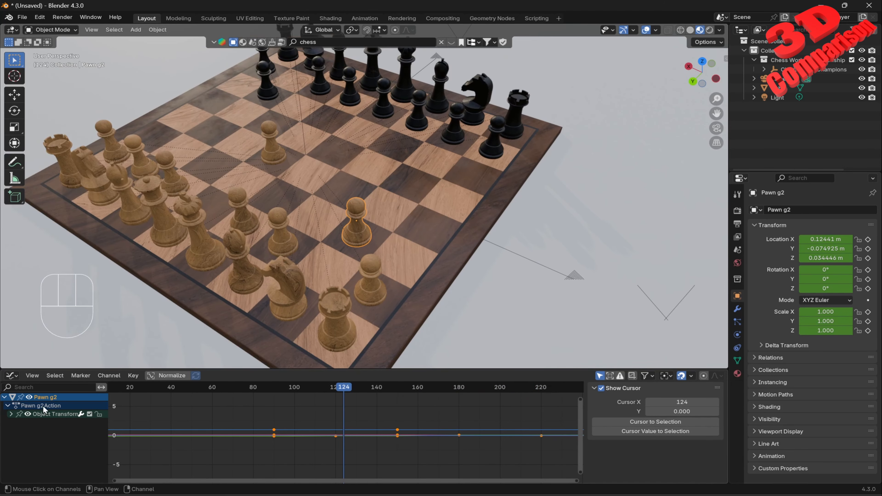
pyautogui.moveTo(345, 392); pyautogui.dragTo(386, 416)
# Step: Expand the pawn's Motion Paths properties panel and its Display subsection
pyautogui.click(778, 396)
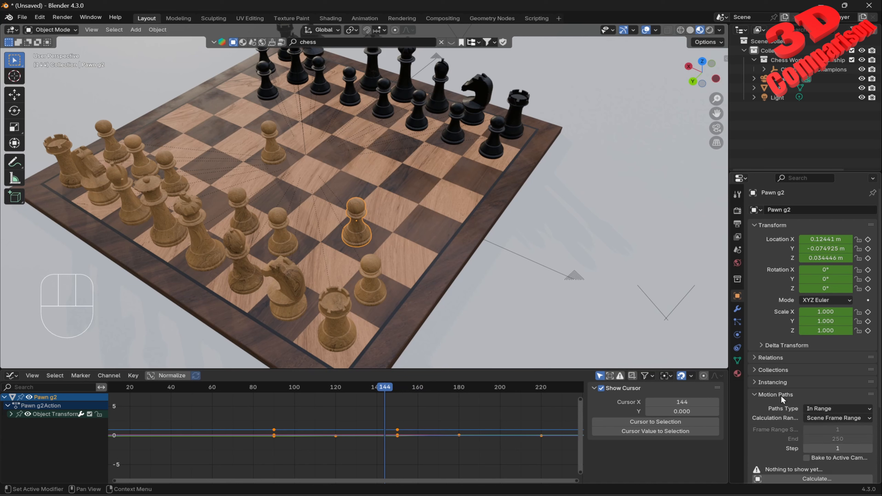
pyautogui.scroll(-1, 784, 393)
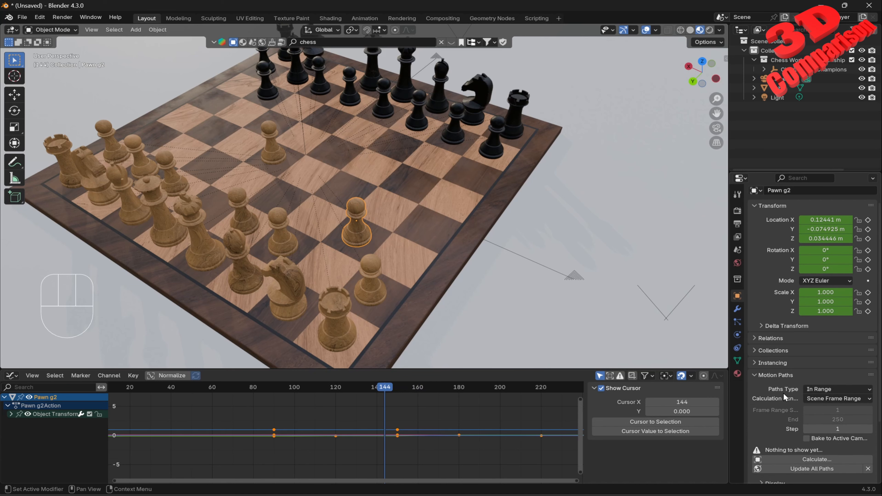
pyautogui.scroll(-1, 784, 393)
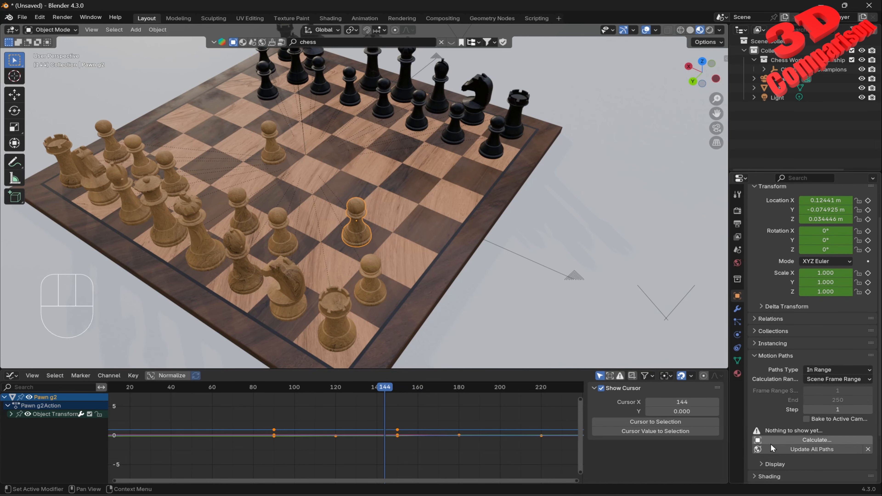
pyautogui.click(773, 464)
pyautogui.scroll(-3, 773, 465)
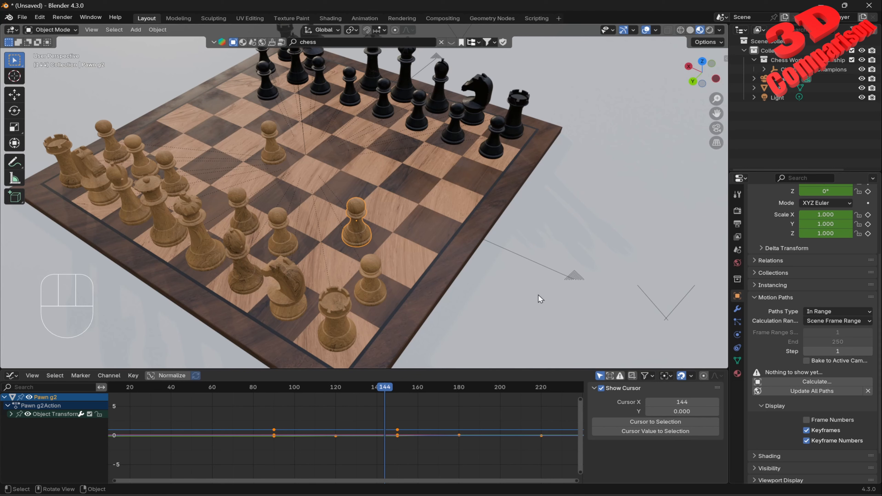
pyautogui.scroll(-2, 769, 335)
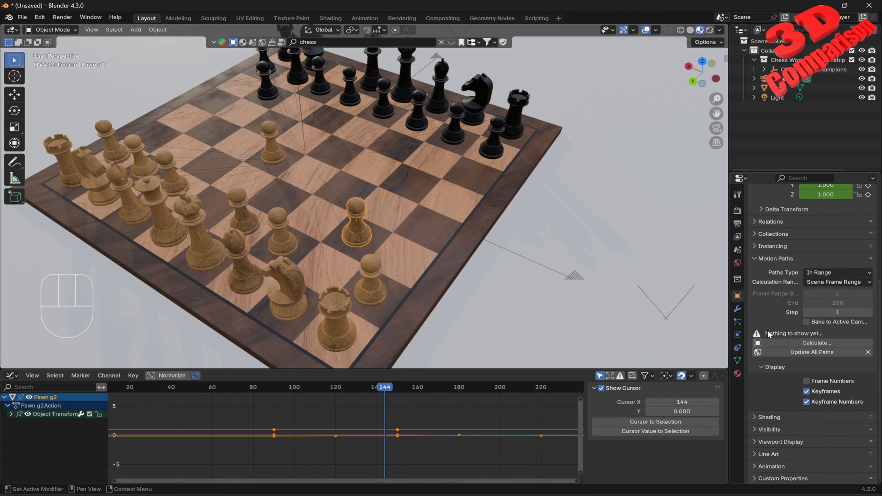
pyautogui.scroll(4, 788, 320)
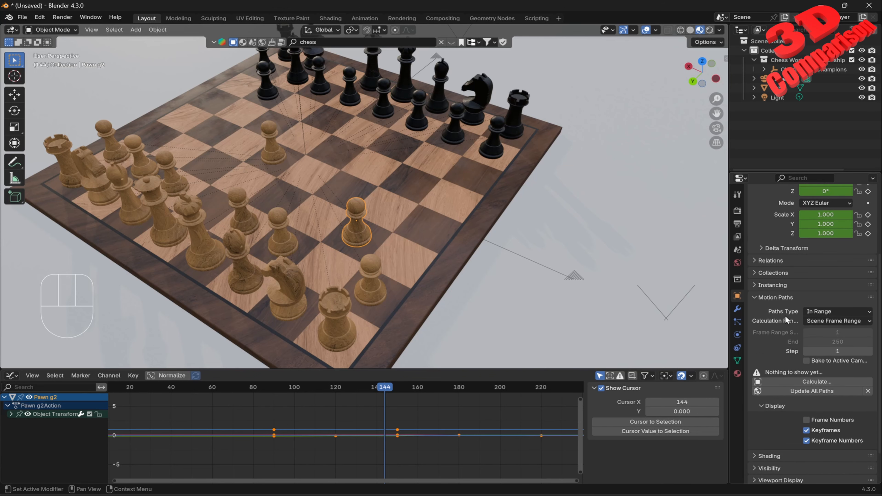
# Step: Switch the Graph Editor back to the Timeline and scrub through the pawn's keyframes
pyautogui.moveTo(385, 389); pyautogui.dragTo(282, 396)
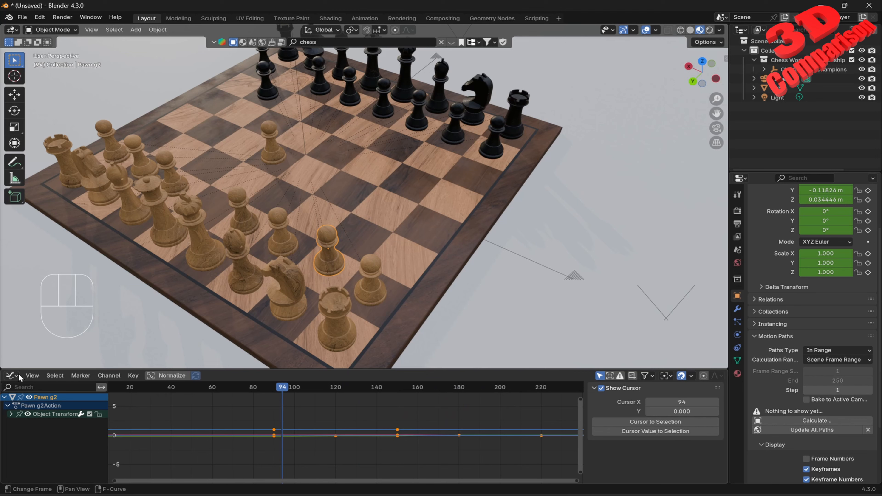
pyautogui.click(11, 375)
pyautogui.click(146, 411)
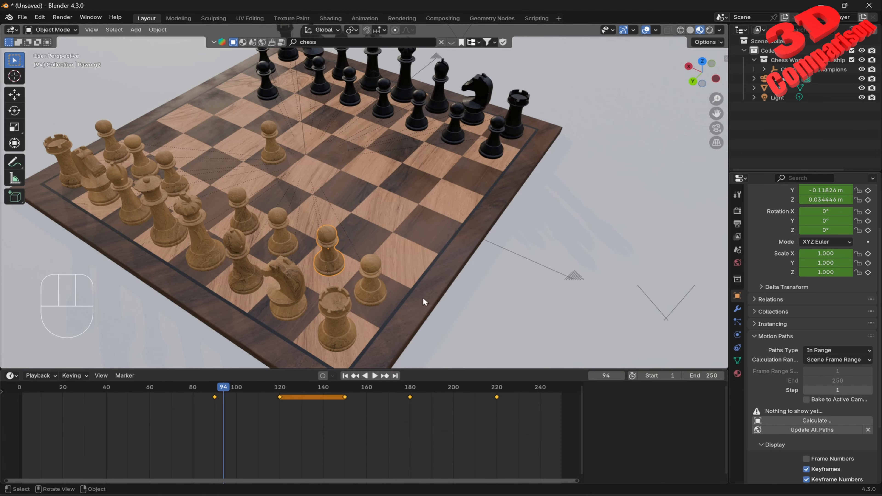
pyautogui.moveTo(221, 388); pyautogui.dragTo(341, 403)
pyautogui.press('a')
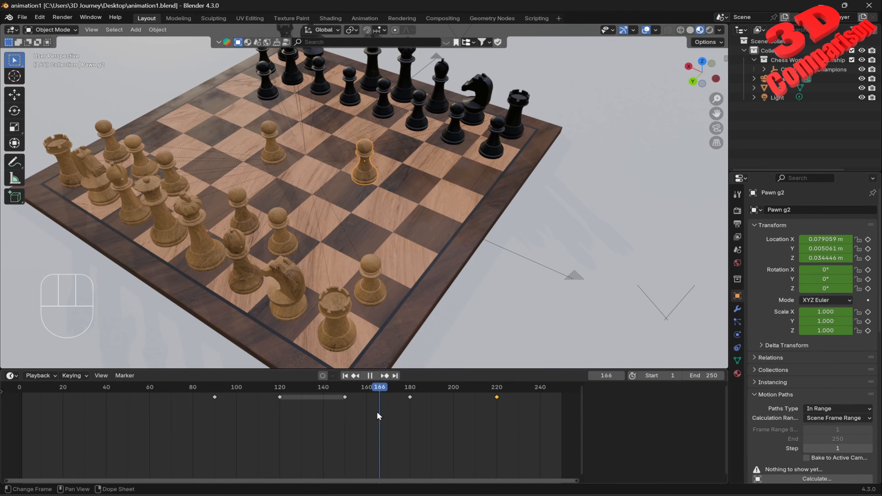
pyautogui.moveTo(377, 412); pyautogui.dragTo(349, 424)
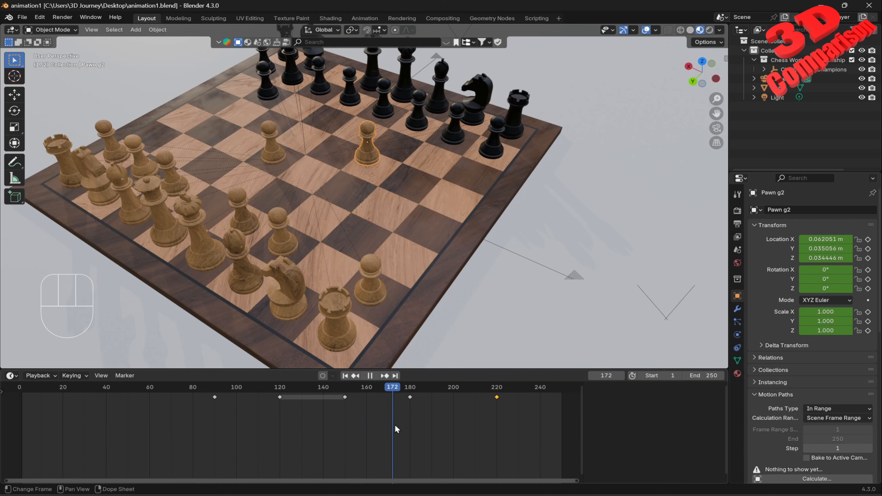
# Step: Calculate the pawn's motion path in range over the scene frame range
pyautogui.press('space')
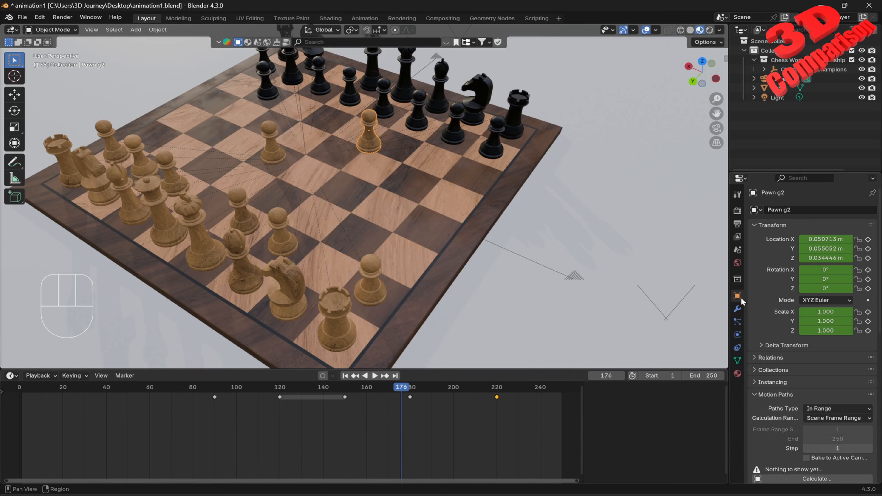
pyautogui.scroll(-3, 816, 365)
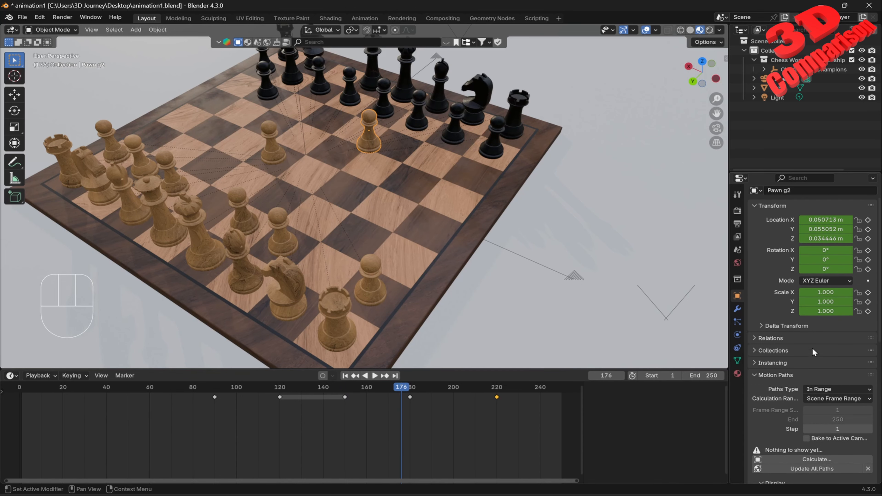
pyautogui.click(824, 439)
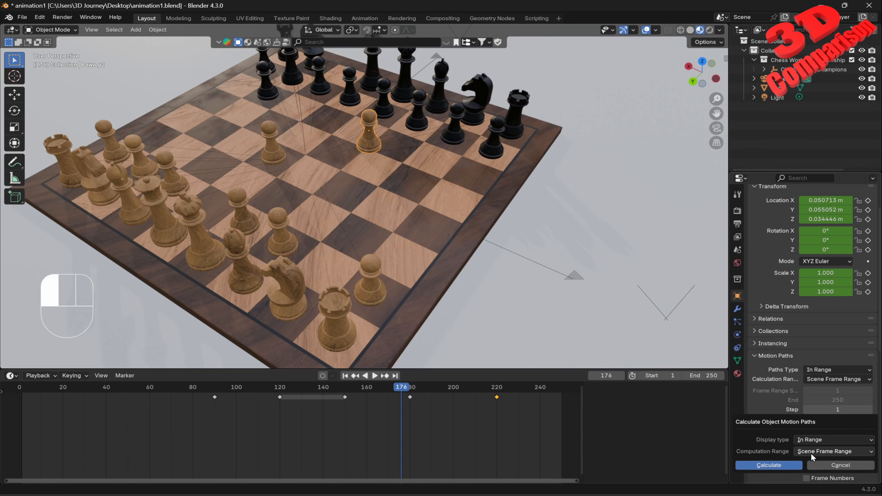
pyautogui.click(789, 465)
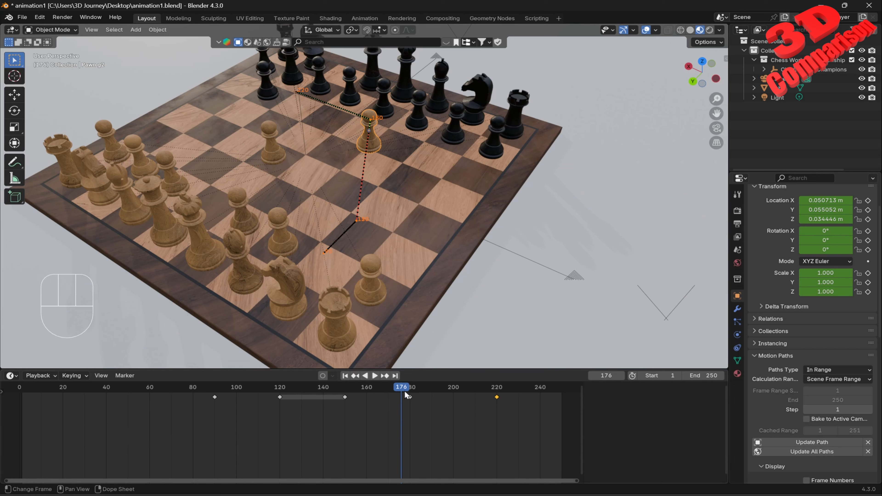
# Step: Scrub and play the animation to examine the pawn's motion path
pyautogui.moveTo(404, 391); pyautogui.dragTo(410, 408)
pyautogui.click(332, 378)
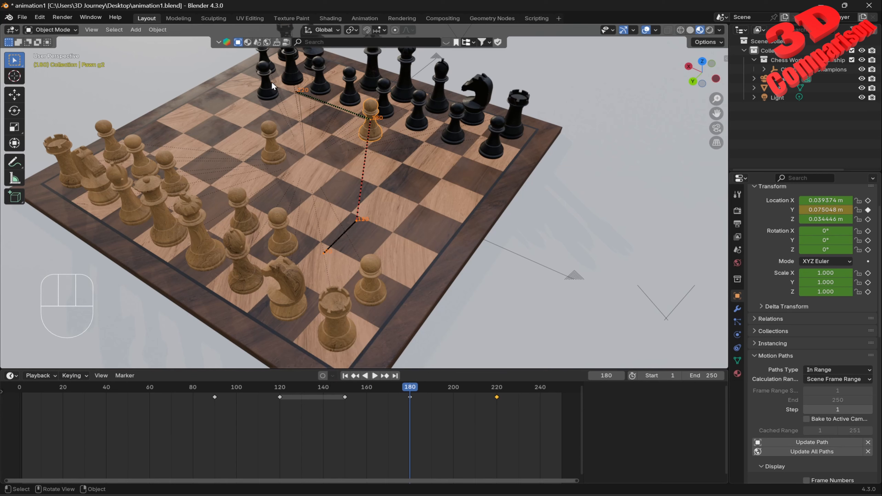
pyautogui.press('space')
pyautogui.click(344, 396)
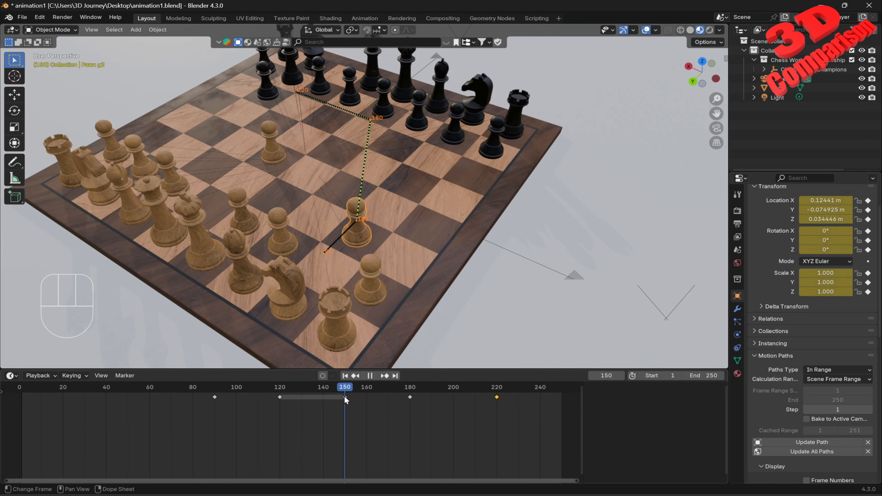
pyautogui.moveTo(344, 396)
pyautogui.mouseDown()
pyautogui.moveTo(493, 403)
pyautogui.moveTo(346, 405)
pyautogui.mouseUp()
# Step: Delete the pawn's keyframes at frames 180 and 220 and update the motion path
pyautogui.moveTo(517, 431); pyautogui.dragTo(378, 386)
pyautogui.press('Delete')
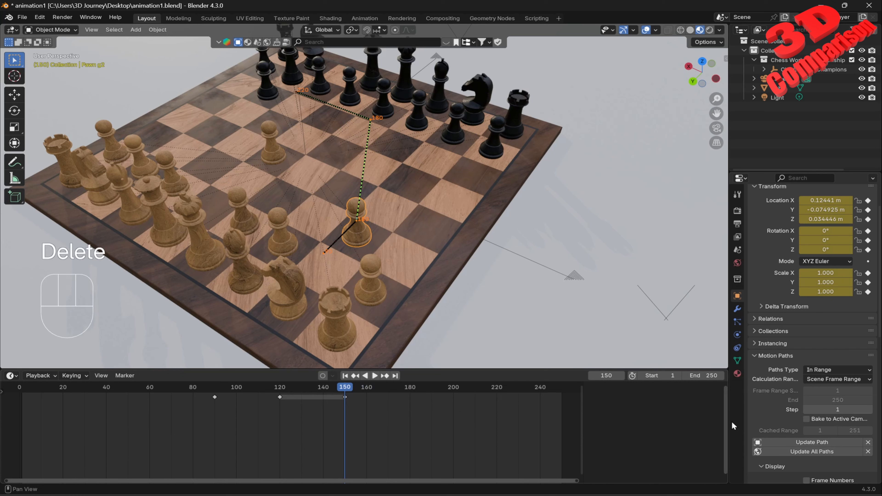
pyautogui.click(812, 442)
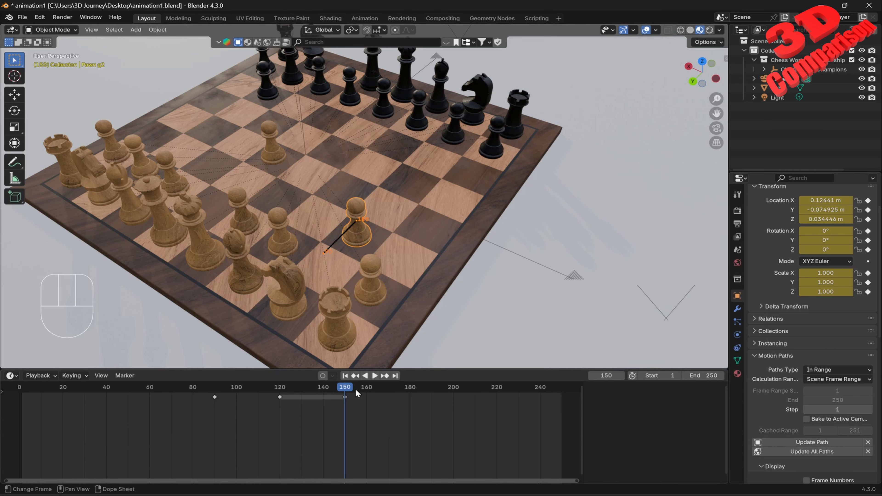
# Step: Delete the pawn's keyframe at frame 150
pyautogui.moveTo(345, 388); pyautogui.dragTo(281, 422)
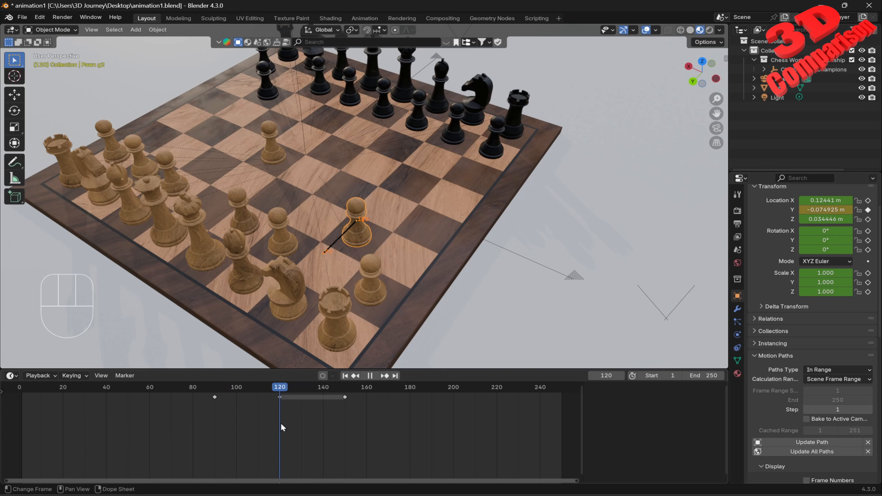
pyautogui.click(335, 398)
pyautogui.press('Delete')
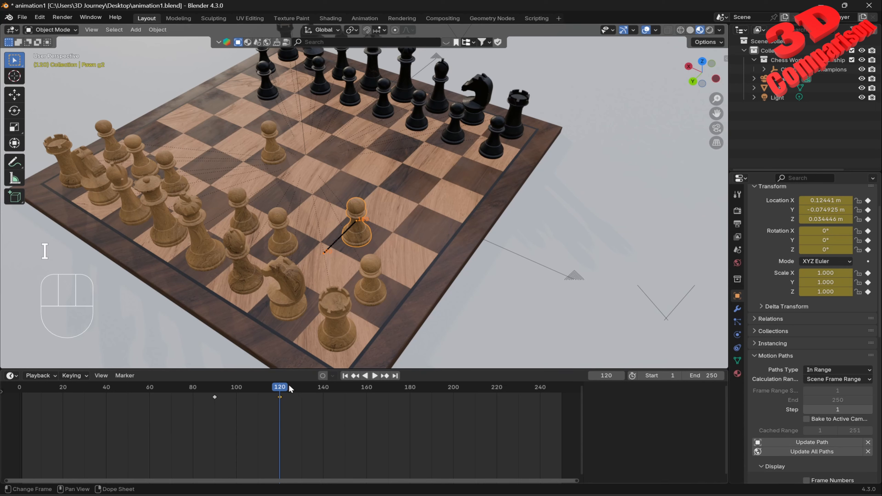
# Step: At frame 180, move the pawn -0.15 m along Y and insert a keyframe for it
pyautogui.moveTo(282, 386); pyautogui.dragTo(410, 409)
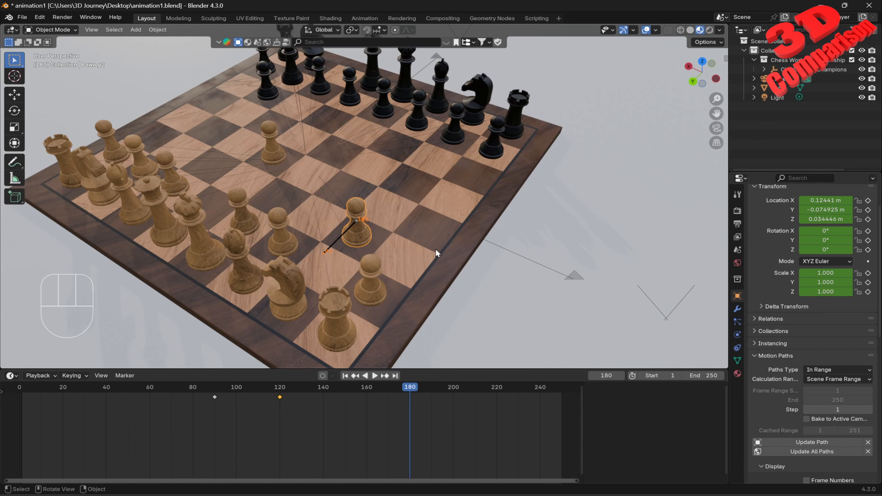
pyautogui.press('g')
pyautogui.press('y')
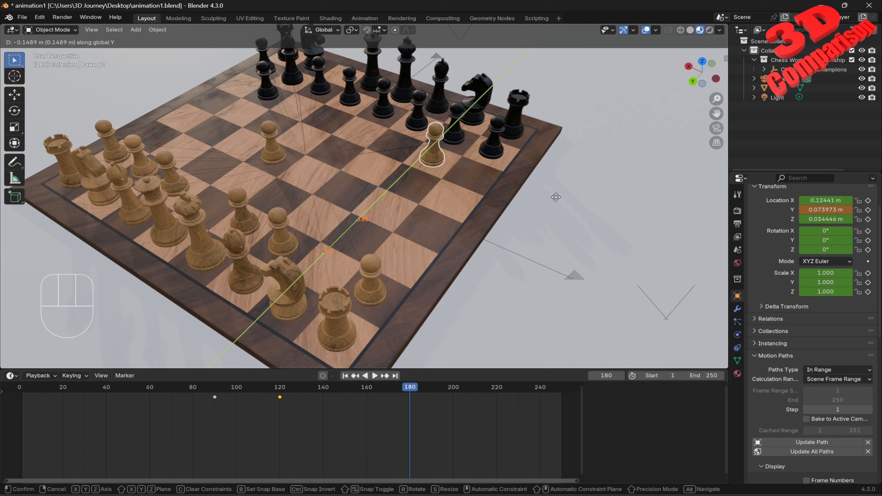
pyautogui.write('-0.15')
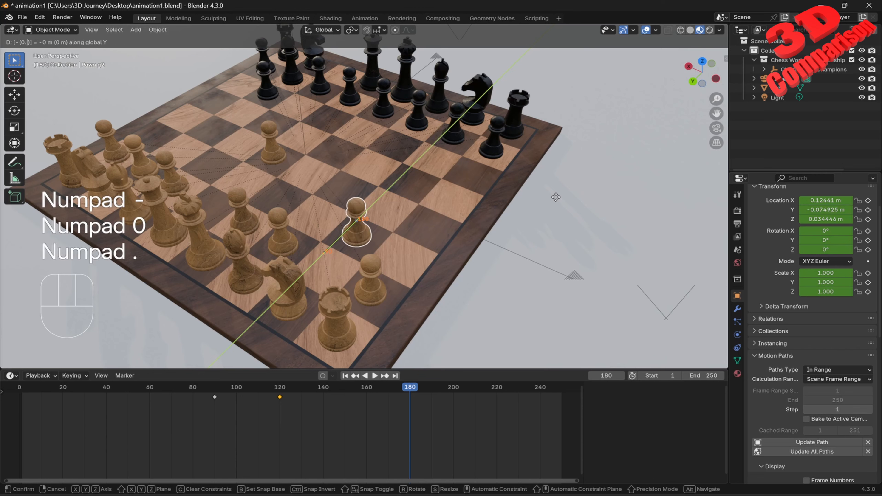
pyautogui.press('KP_Enter')
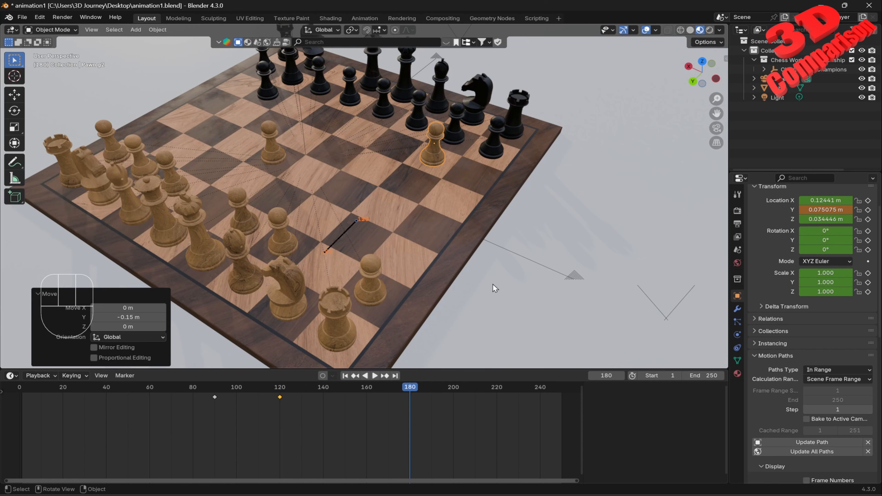
pyautogui.press('i')
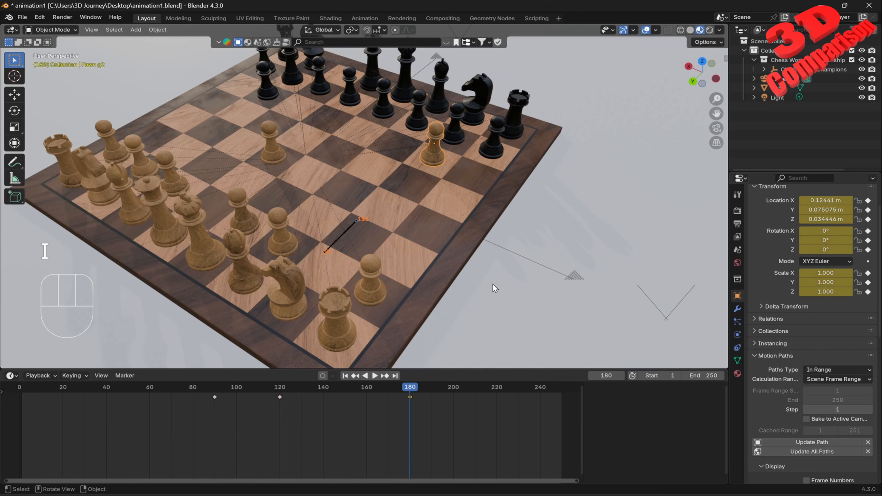
# Step: Scrub through the new keys and update the pawn's motion path
pyautogui.press('KP_Enter')
pyautogui.moveTo(416, 386); pyautogui.dragTo(371, 412)
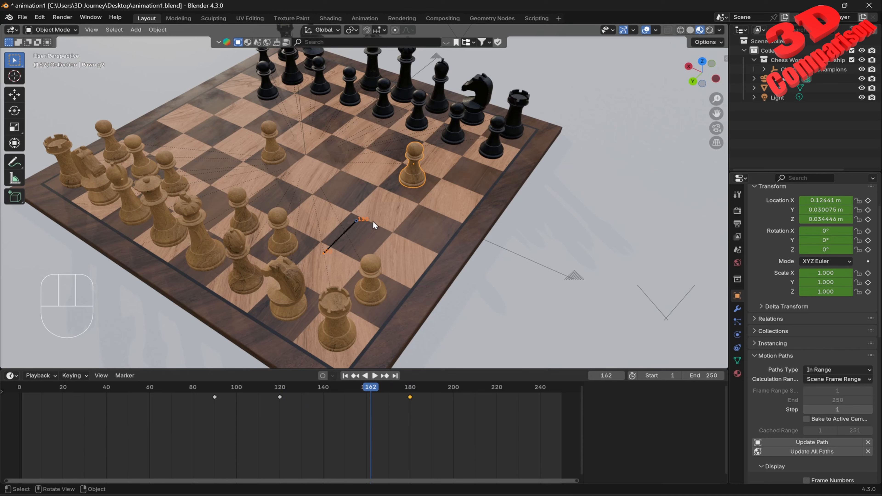
pyautogui.click(375, 376)
pyautogui.moveTo(281, 403); pyautogui.dragTo(412, 410)
pyautogui.press('space')
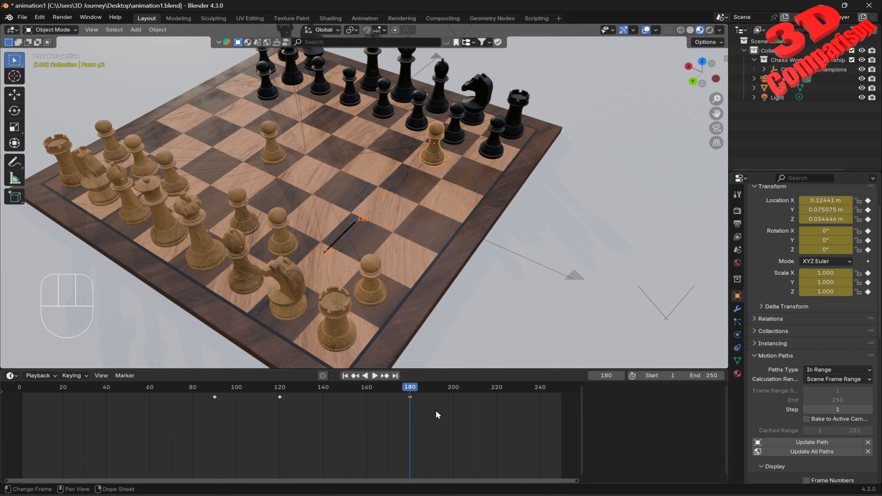
pyautogui.click(812, 442)
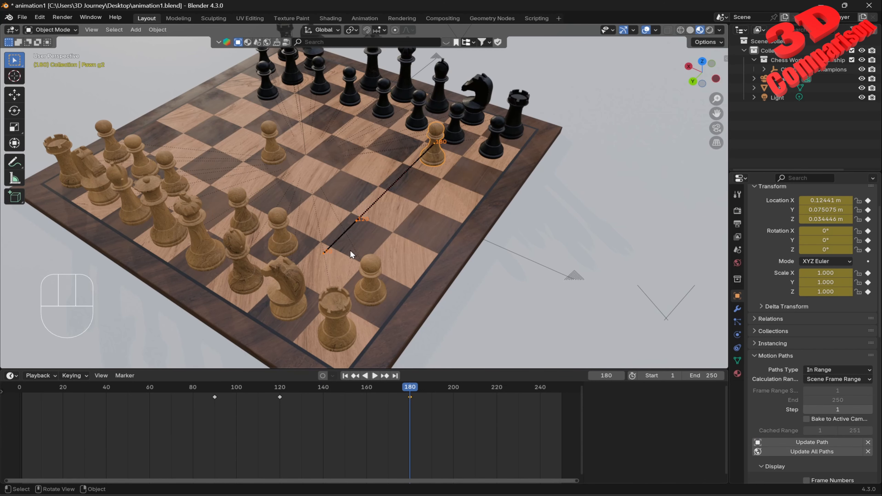
# Step: Scrub, play and orbit the view to examine the pawn's updated motion path
pyautogui.scroll(2, 387, 254)
pyautogui.scroll(-1, 386, 254)
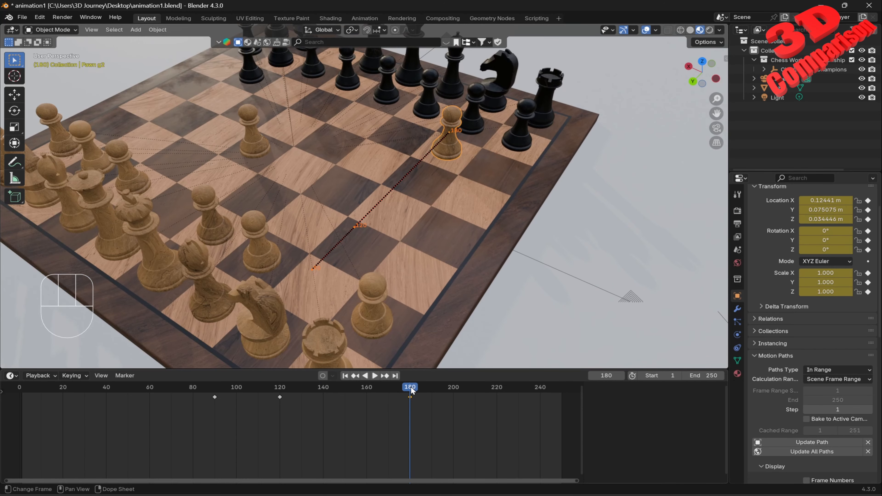
pyautogui.moveTo(411, 391); pyautogui.dragTo(215, 413)
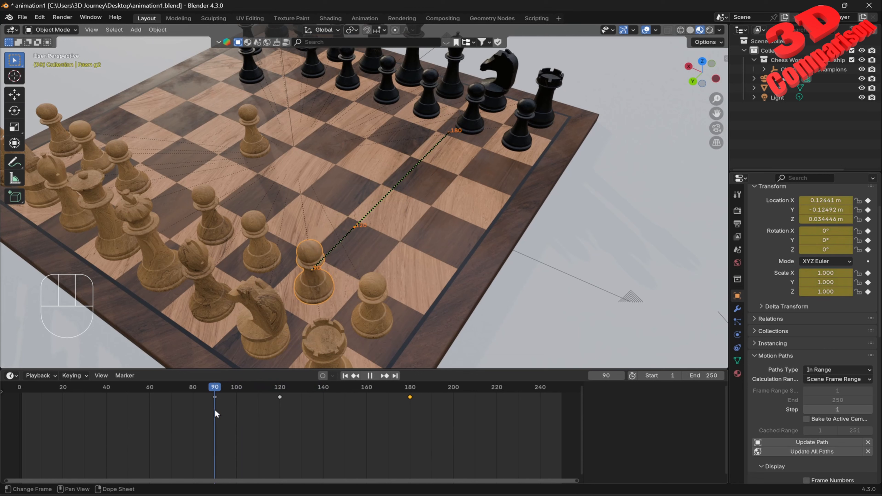
pyautogui.press('space')
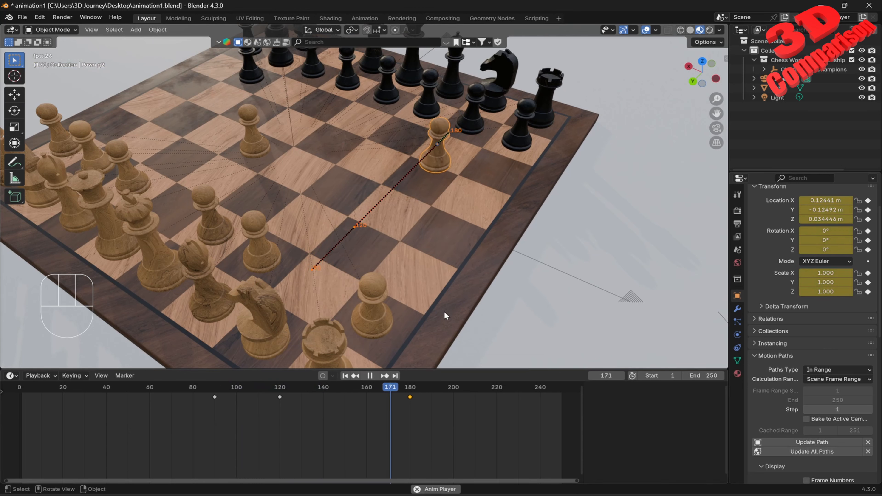
pyautogui.press('space')
pyautogui.moveTo(448, 395); pyautogui.dragTo(410, 420)
pyautogui.moveTo(462, 200); pyautogui.dragTo(376, 106, button='middle')
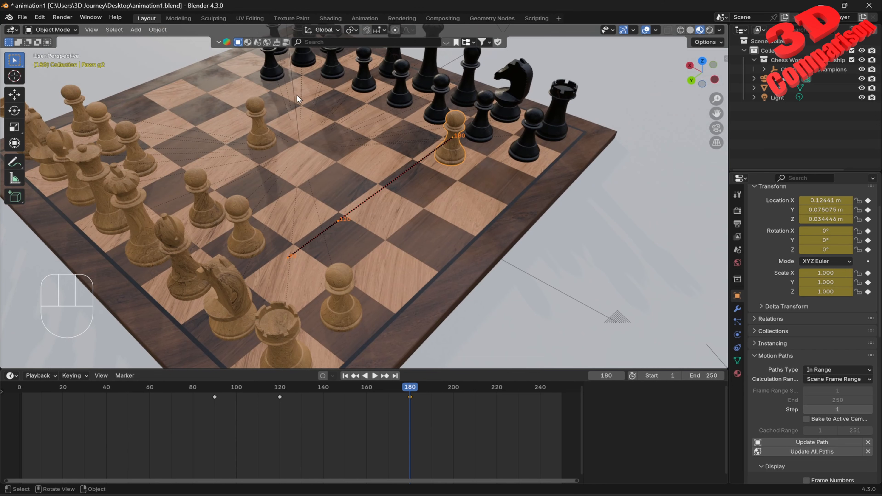
pyautogui.moveTo(297, 94); pyautogui.dragTo(430, 178, button='middle')
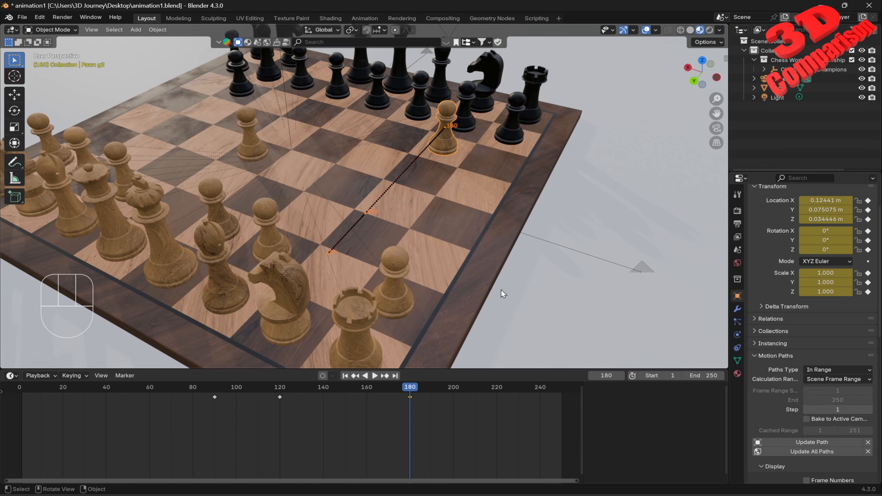
# Step: At frame 220, move the pawn 0.2 m along X and insert a keyframe for it
pyautogui.press('i')
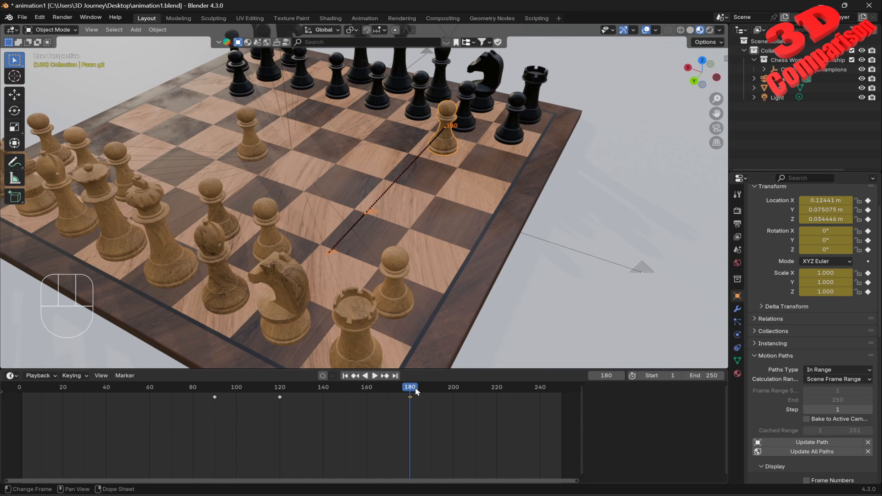
pyautogui.press('space')
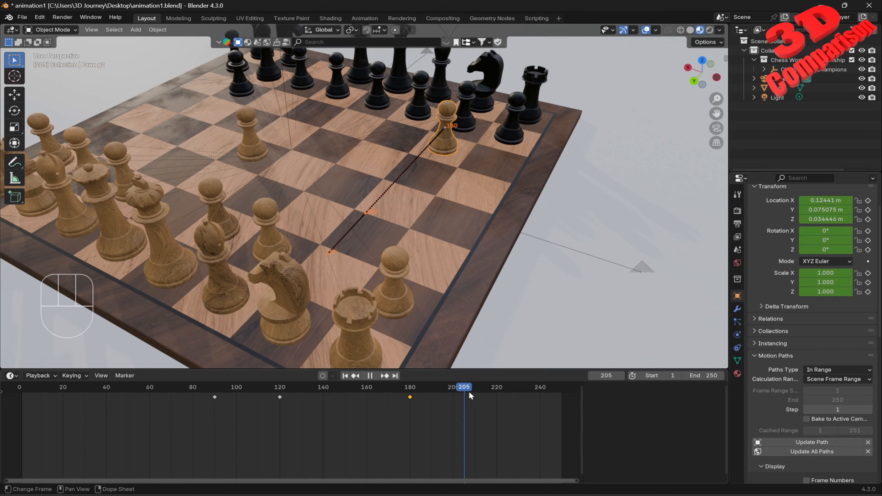
pyautogui.press('space')
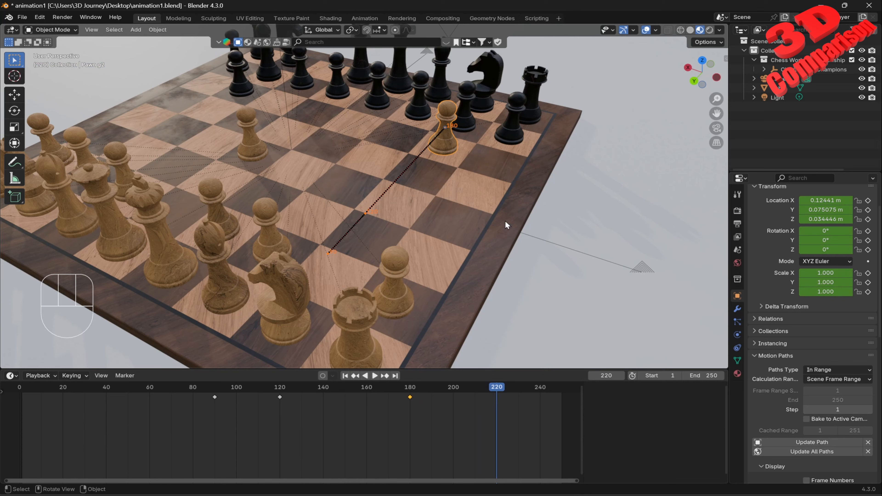
pyautogui.press('g')
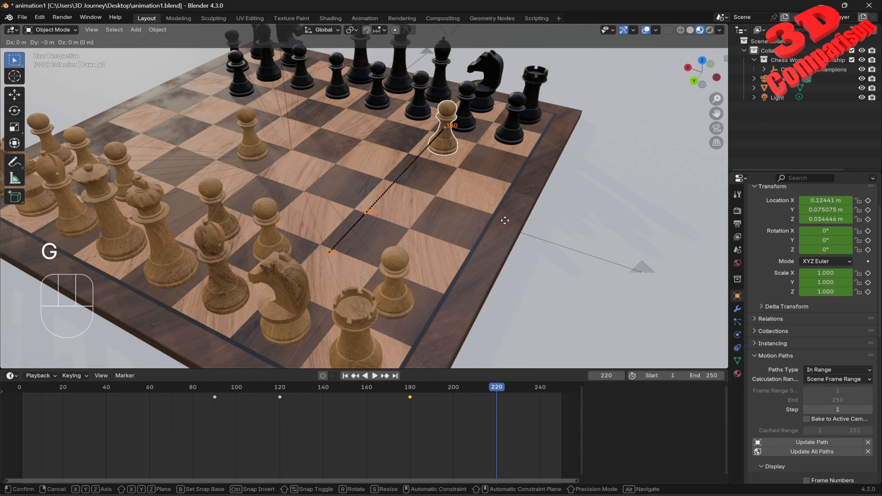
pyautogui.press('x')
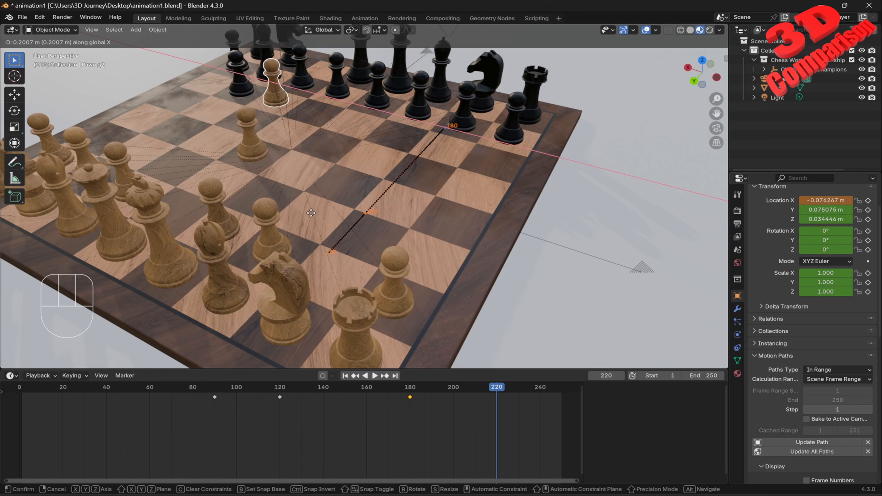
pyautogui.press('KP_0')
pyautogui.press('KP_Decimal')
pyautogui.press('KP_2')
pyautogui.press('KP_Enter')
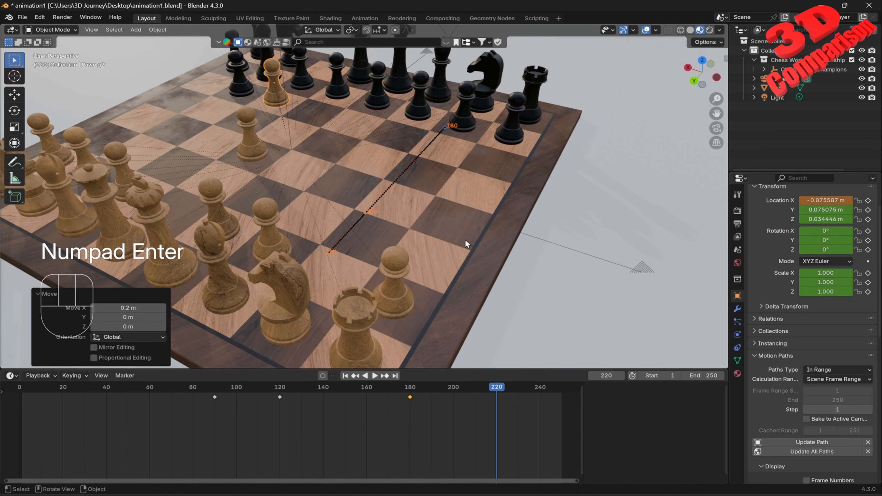
pyautogui.press('i')
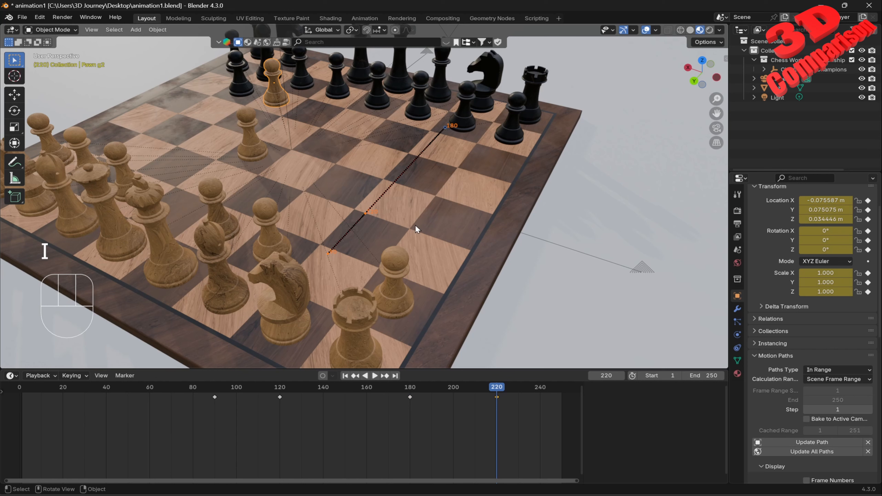
# Step: Update the pawn's motion path and play the animation from the start
pyautogui.moveTo(497, 386); pyautogui.dragTo(332, 408)
pyautogui.click(799, 442)
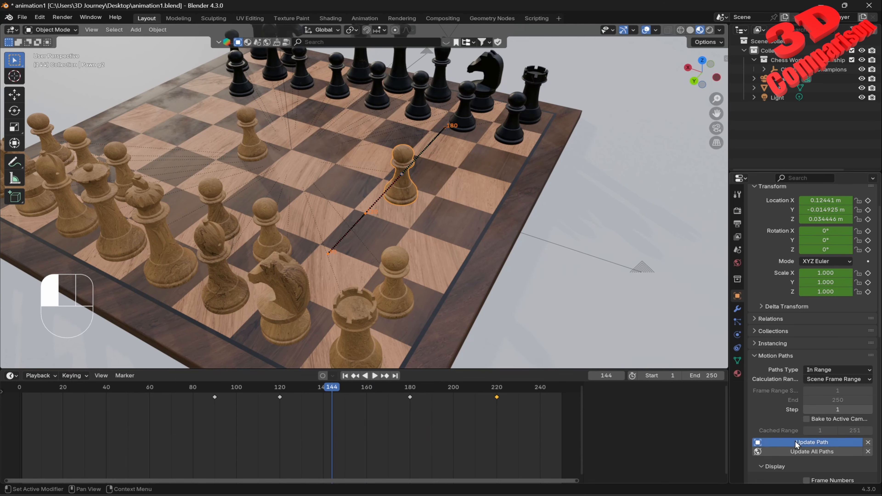
pyautogui.scroll(-1, 438, 267)
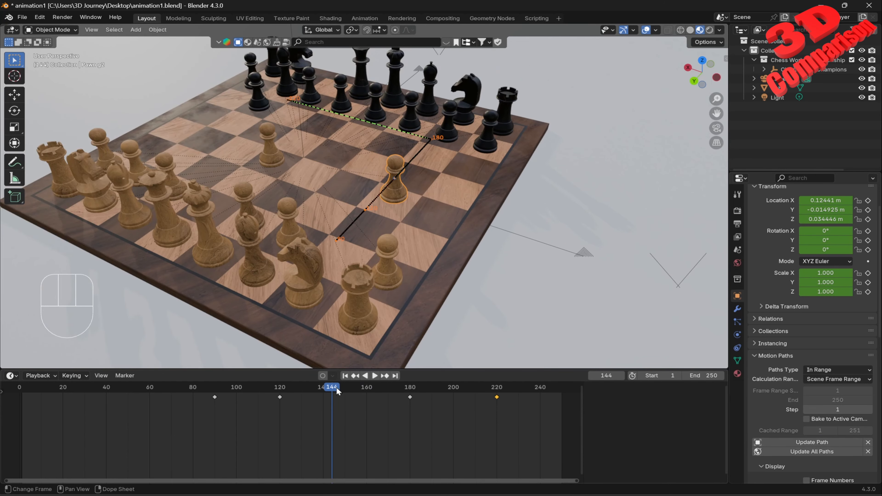
pyautogui.moveTo(336, 387); pyautogui.dragTo(24, 396)
pyautogui.scroll(-2, 341, 218)
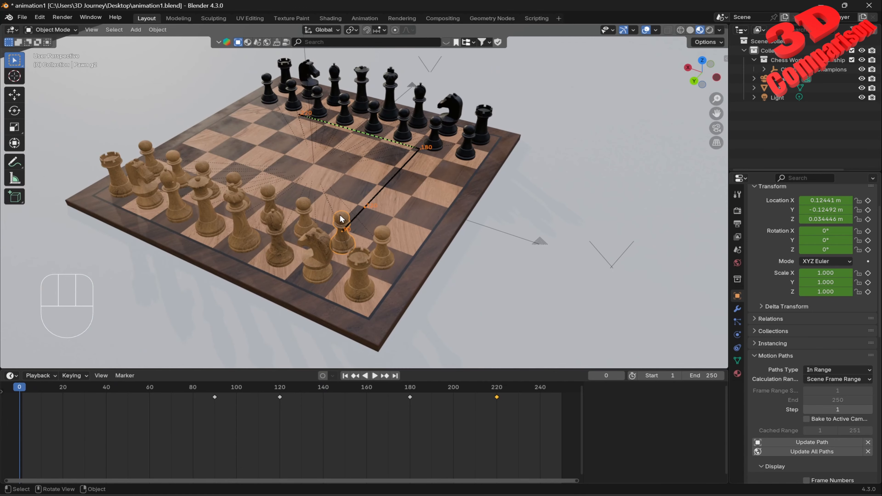
pyautogui.press('space')
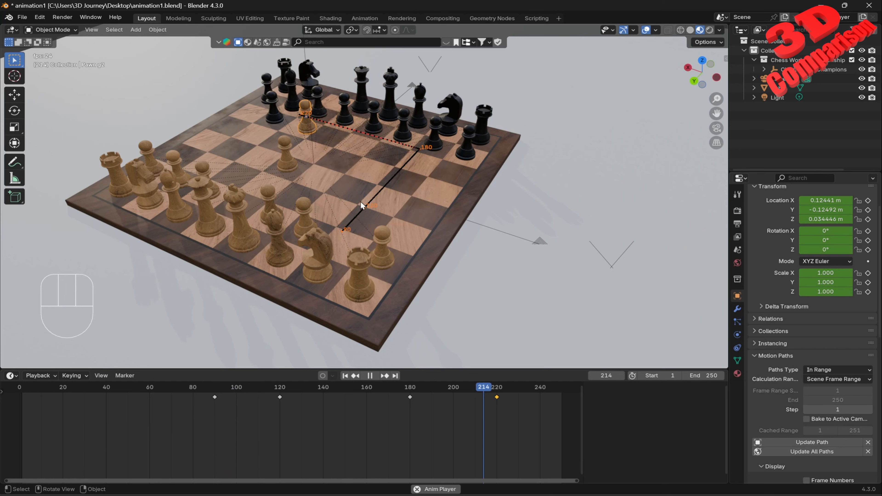
pyautogui.press('space')
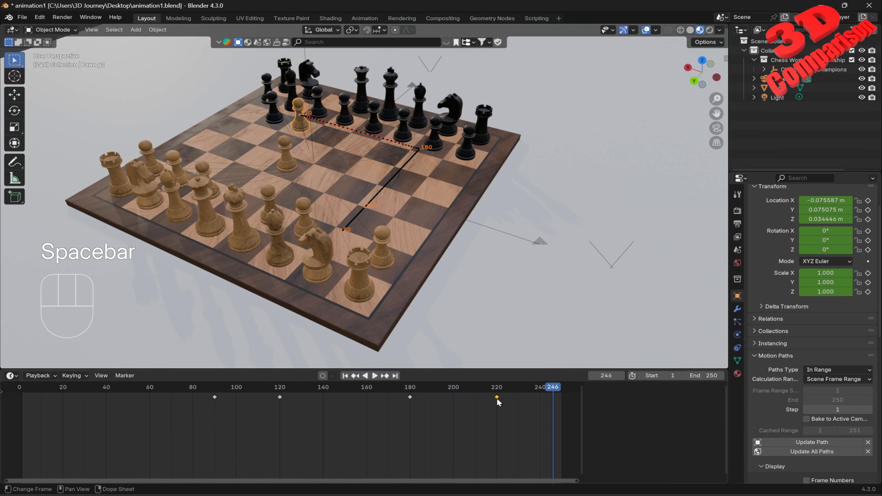
# Step: Move the pawn's frame 220 keyframe to about frame 249
pyautogui.moveTo(497, 400); pyautogui.dragTo(561, 397)
pyautogui.press('space')
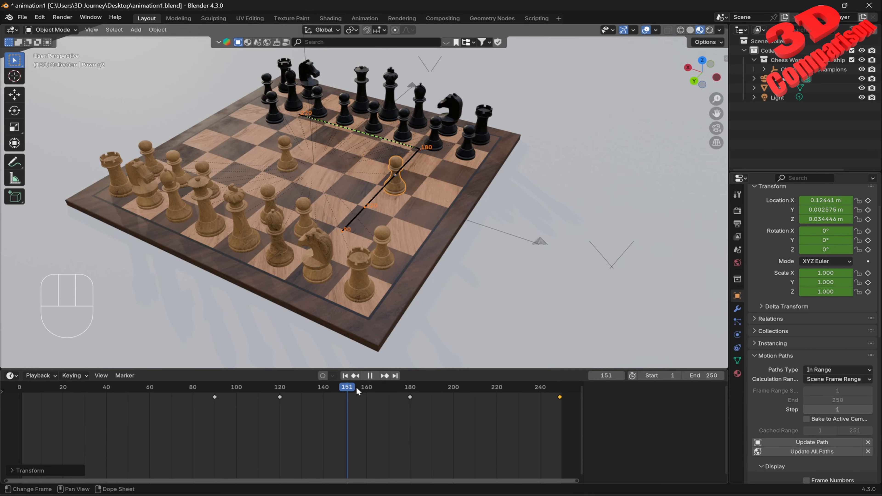
pyautogui.press('space')
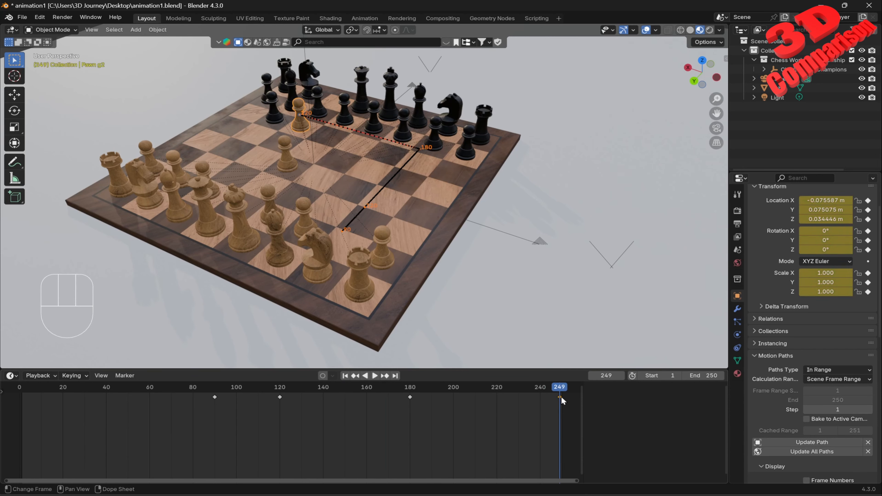
# Step: Play the animation from the start and orbit the view to review the pawn's motion path
pyautogui.moveTo(560, 397); pyautogui.dragTo(20, 387)
pyautogui.press('space')
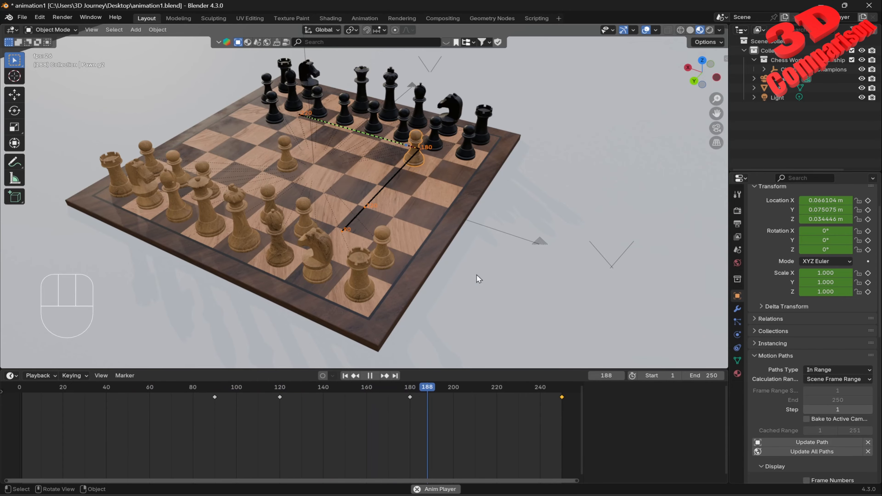
pyautogui.press('space')
pyautogui.moveTo(458, 259); pyautogui.dragTo(478, 245, button='middle')
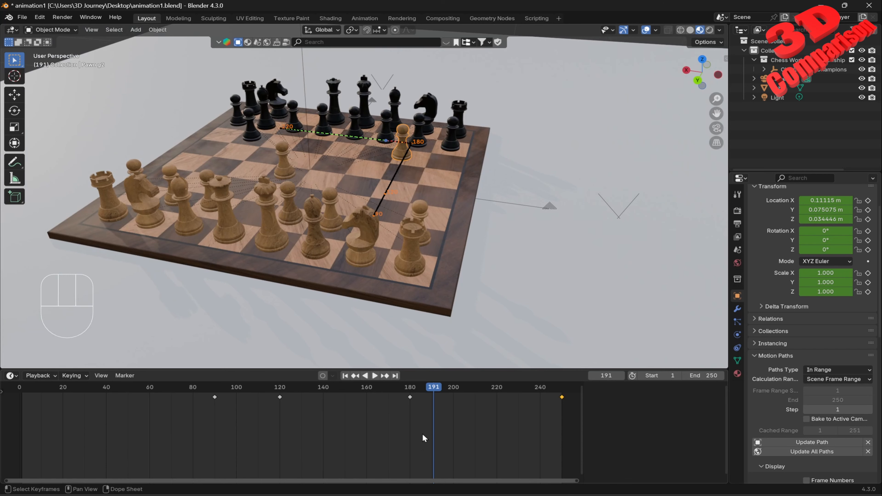
pyautogui.moveTo(352, 268); pyautogui.dragTo(394, 226, button='middle')
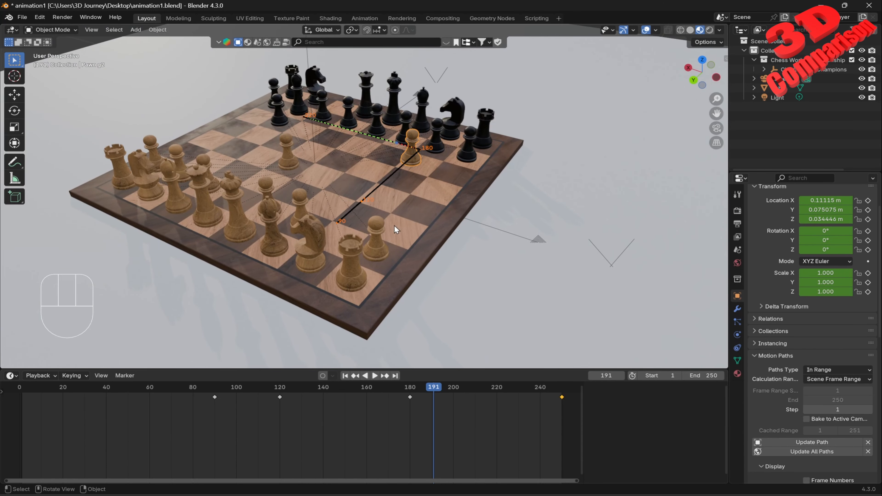